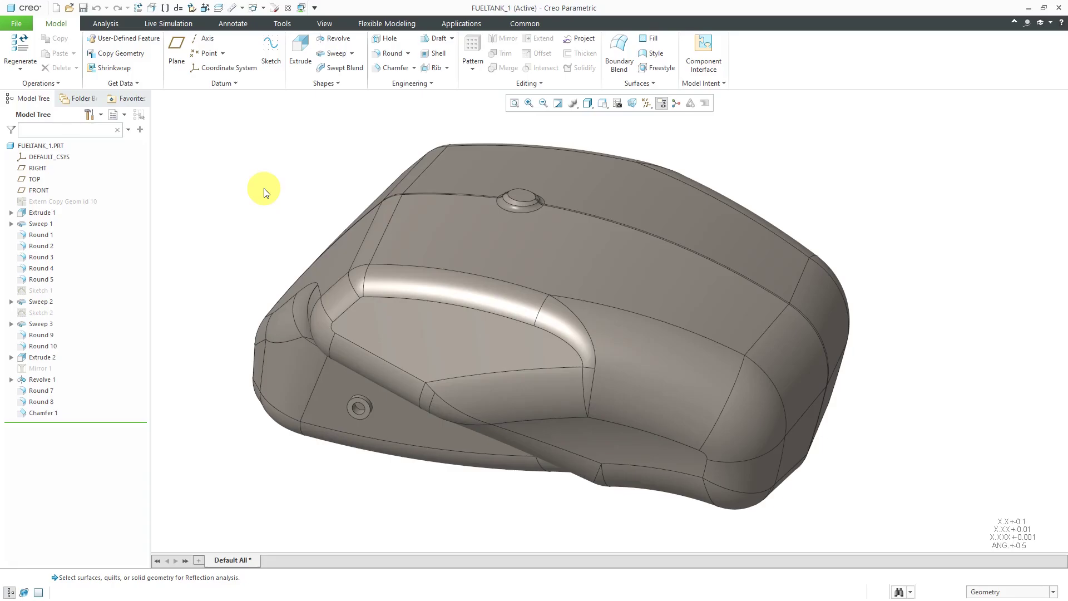
Start a curvature analysis along five ROUND_10 edges of the fuel tank.
left_click(117, 26)
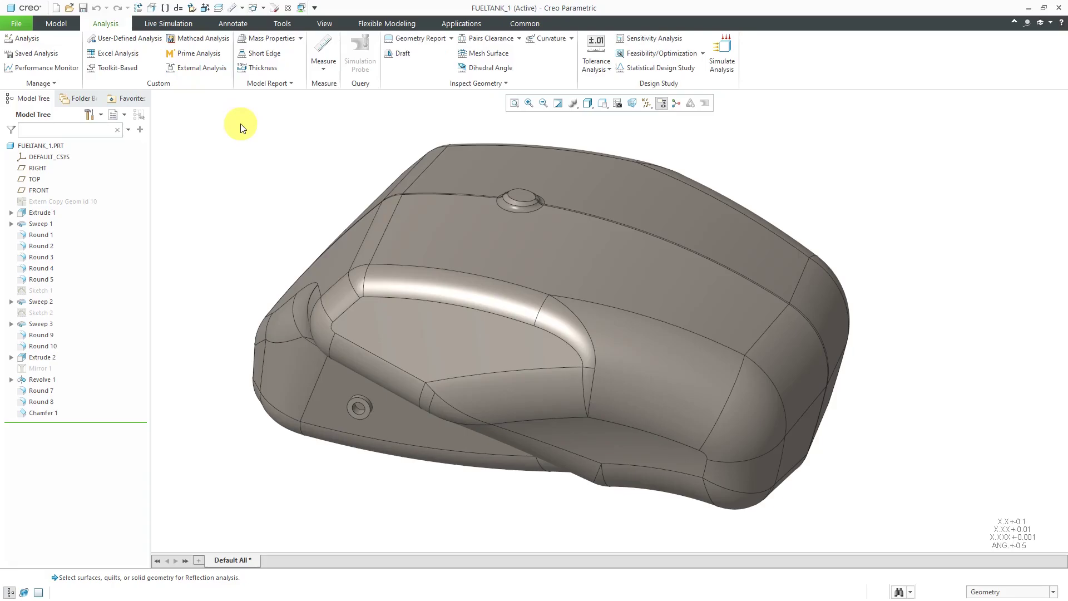
left_click(547, 40)
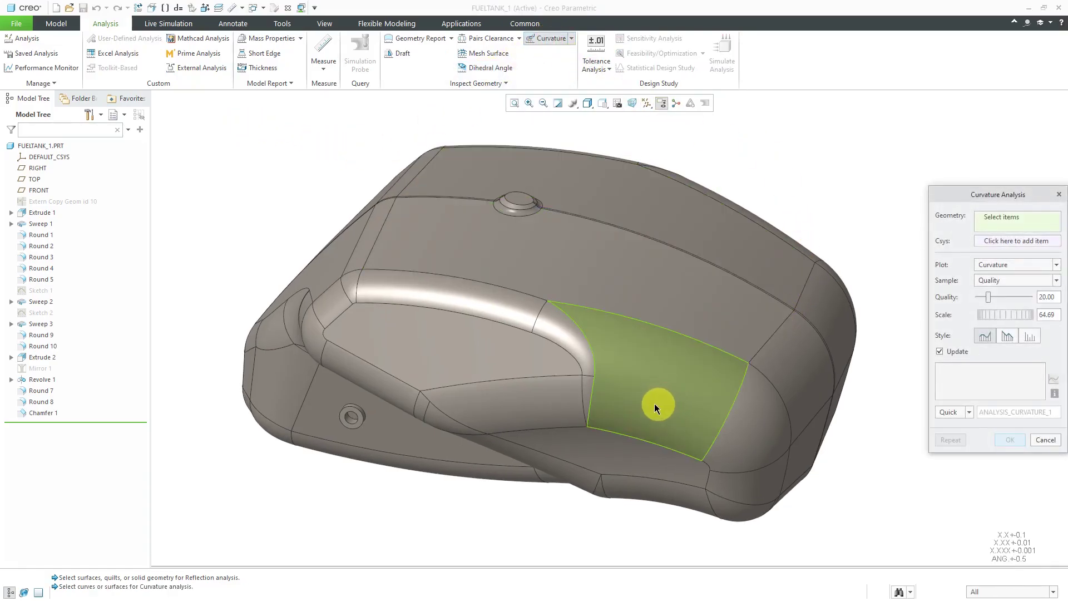
left_click(591, 412)
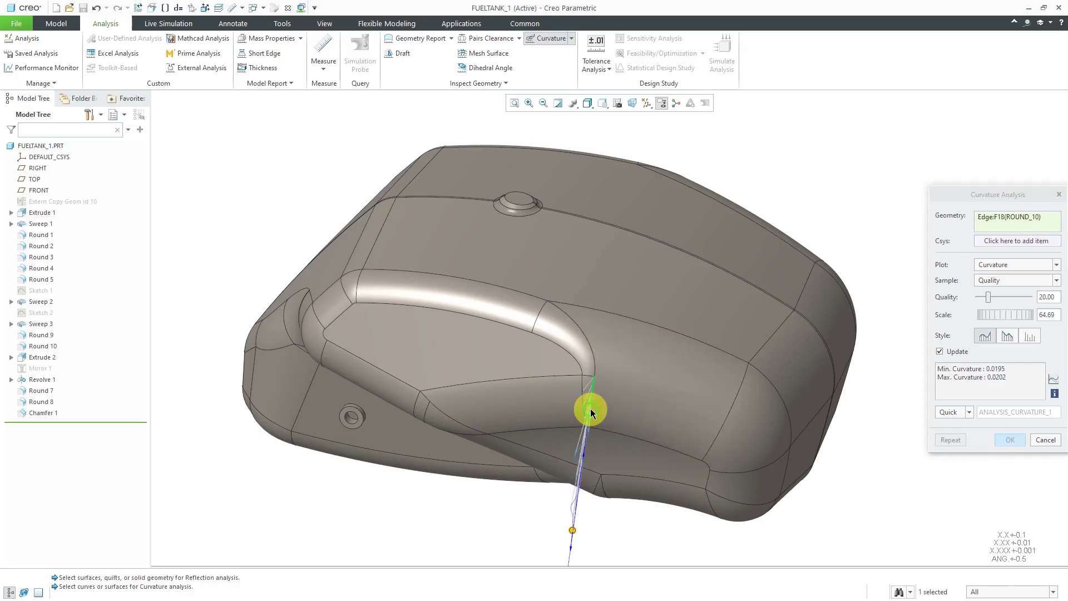
left_click(594, 360, "ctrl")
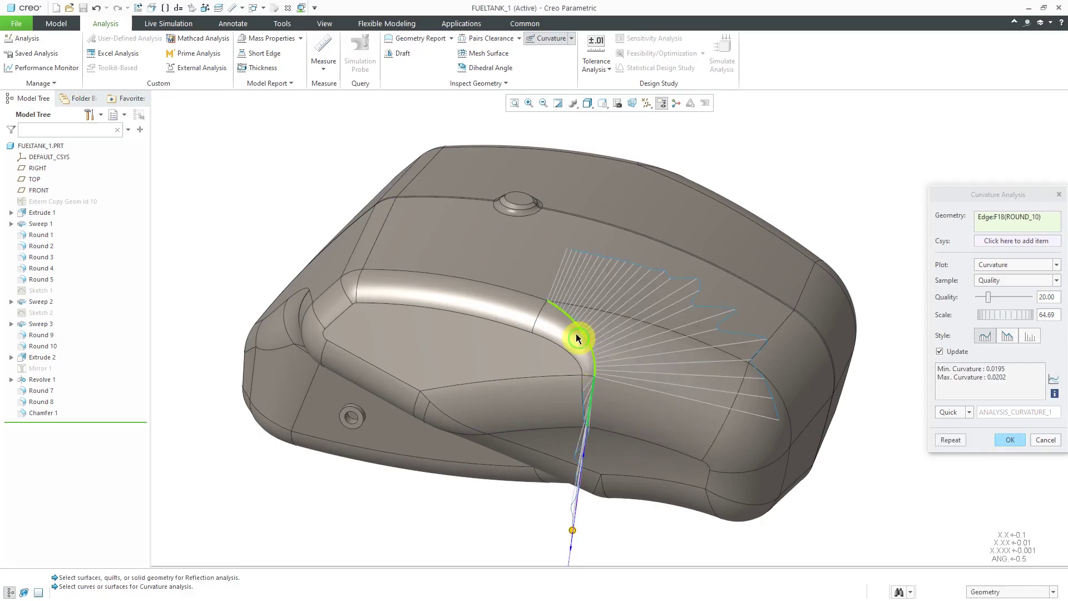
left_click(365, 277, "ctrl")
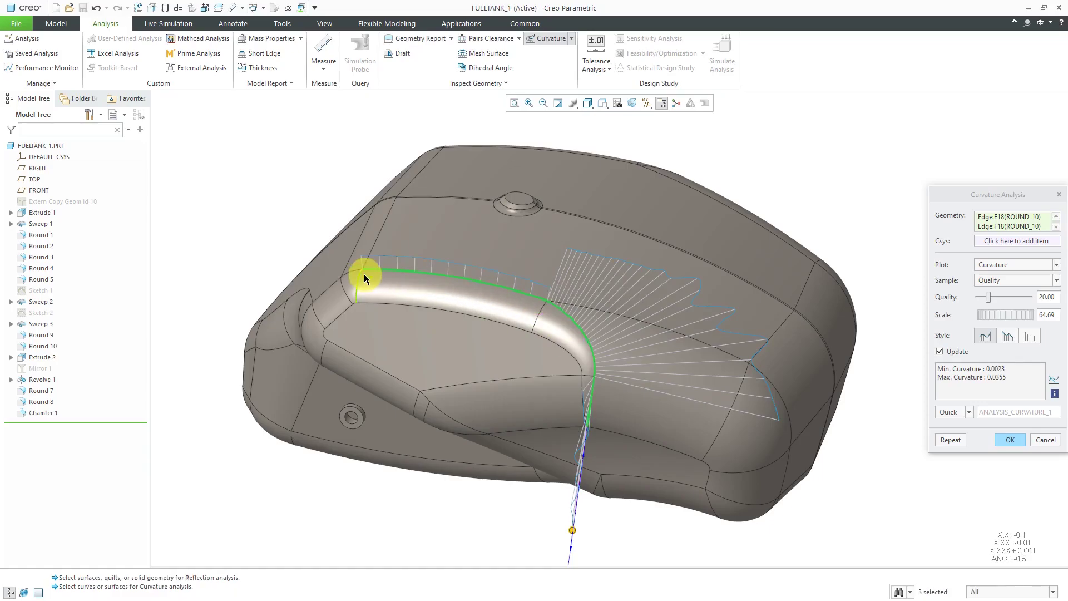
left_click(346, 273, "ctrl")
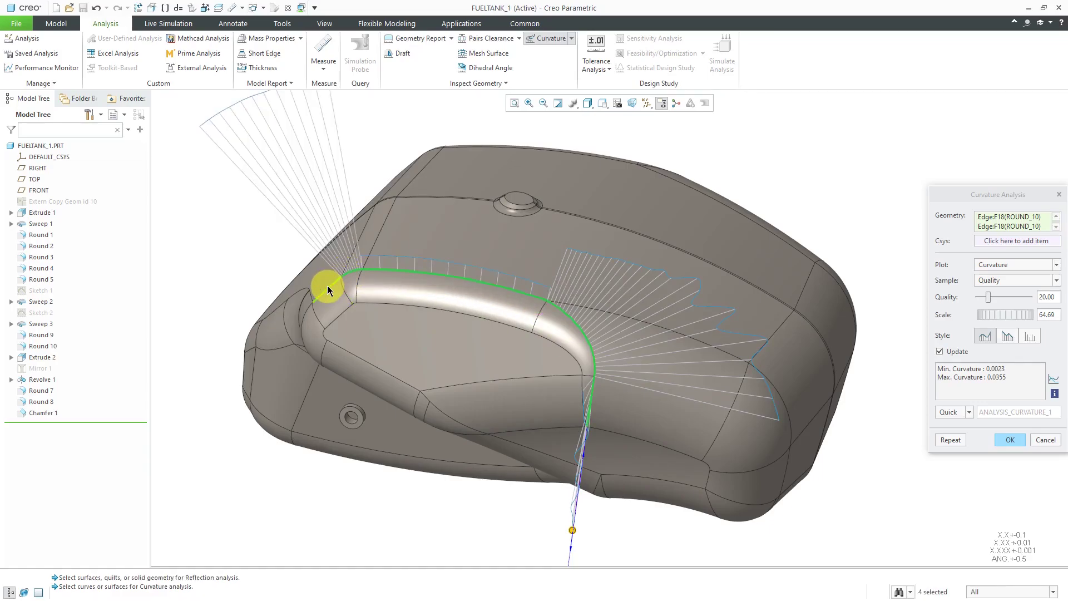
left_click(377, 267, "ctrl")
middle_click_drag(377, 267, 420, 200)
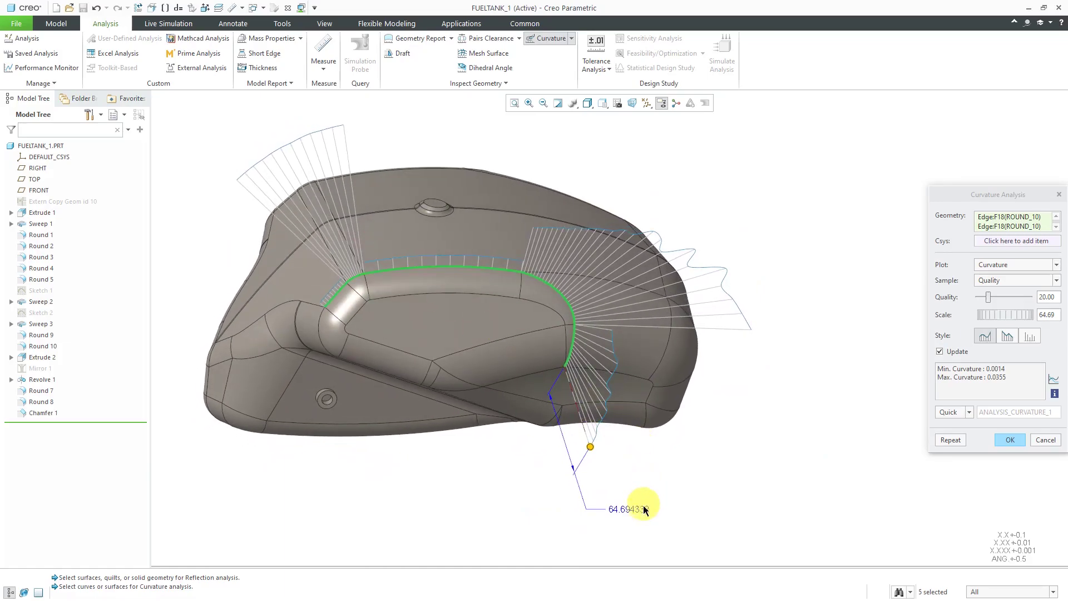
Set the curvature comb scale to 40.
double_click(620, 509)
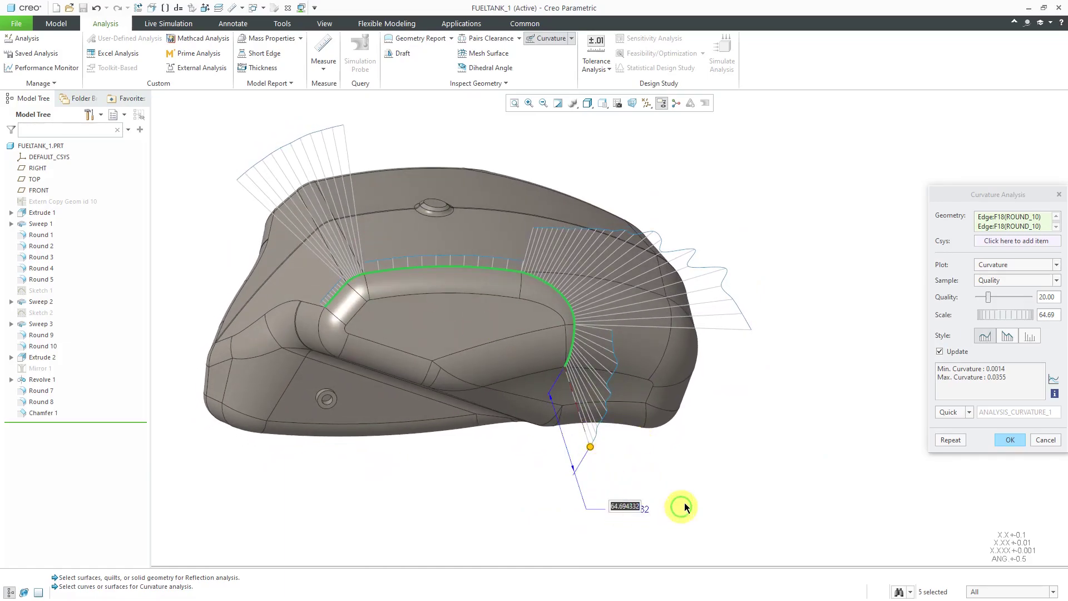
type("40")
key("Return")
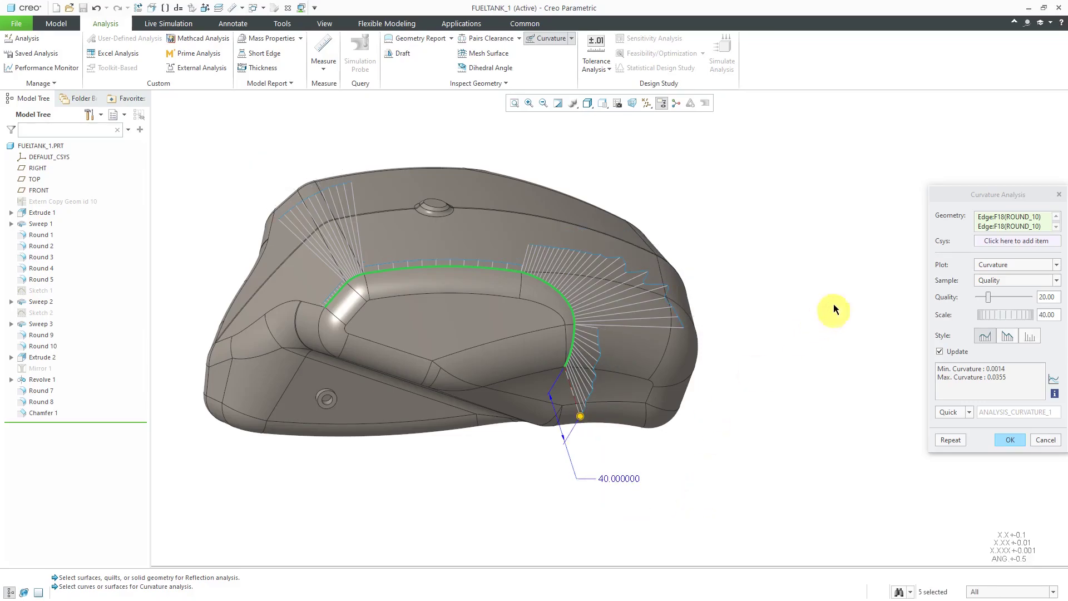
left_click_drag(994, 193, 876, 166)
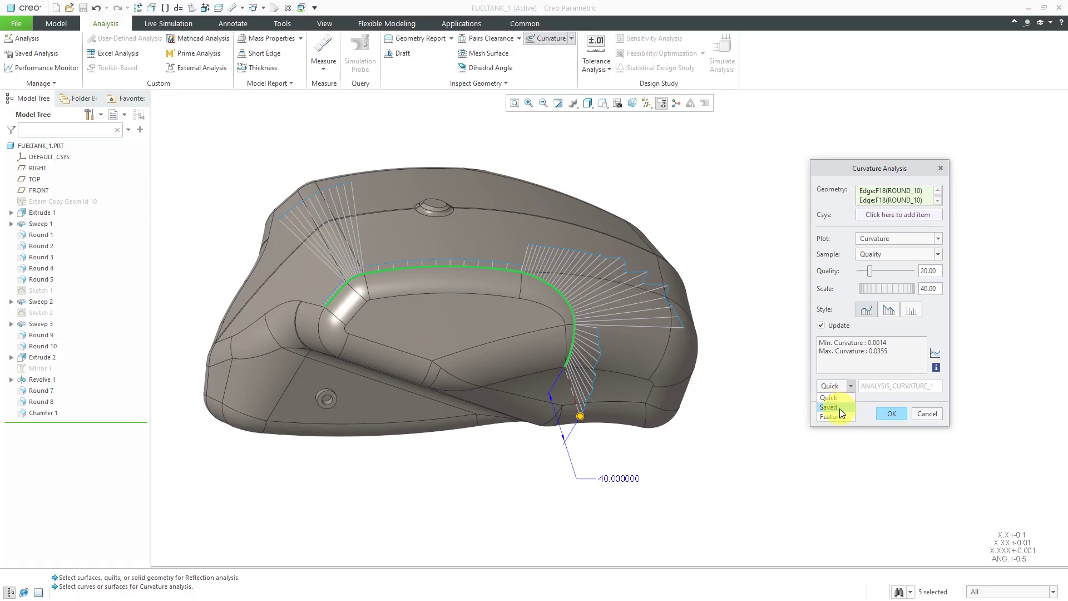
Save the edge curvature analysis as ANALYSIS_CURVATURE_1 and close its dialog.
left_click(846, 409)
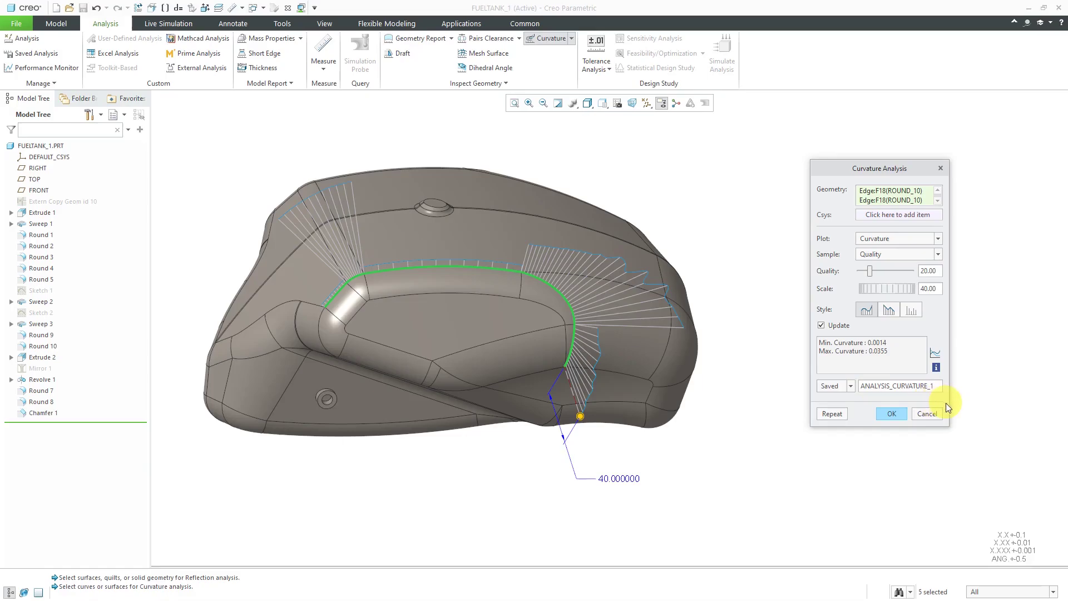
left_click(890, 415)
scroll(709, 399, "down", 3)
middle_click_drag(709, 399, 665, 395)
scroll(659, 386, "up", 3)
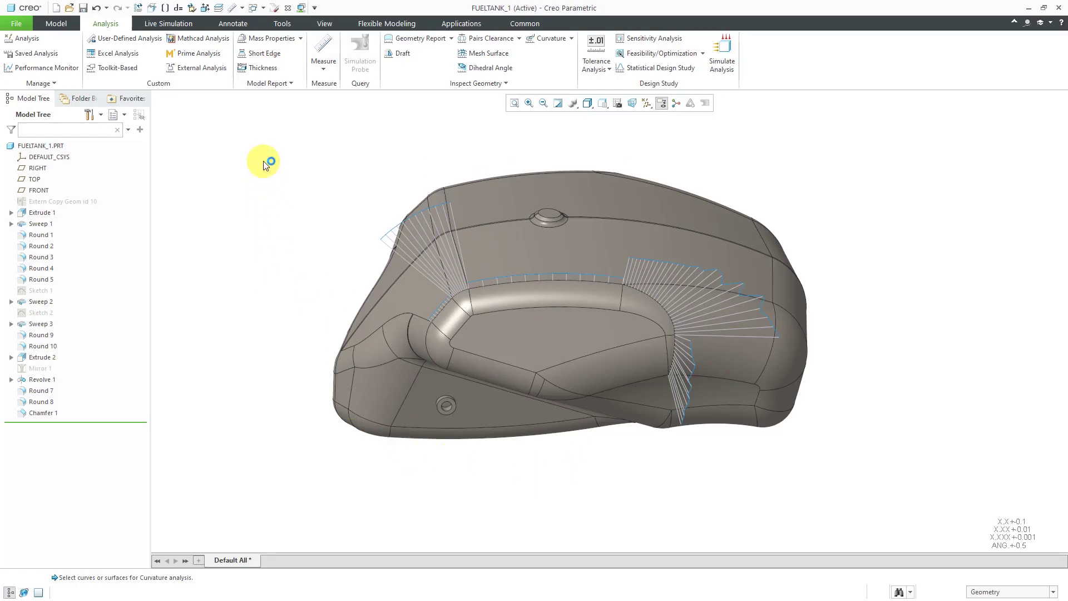
Start a Shaded Curvature analysis with a Gaussian plot at quality 10.
left_click(573, 41)
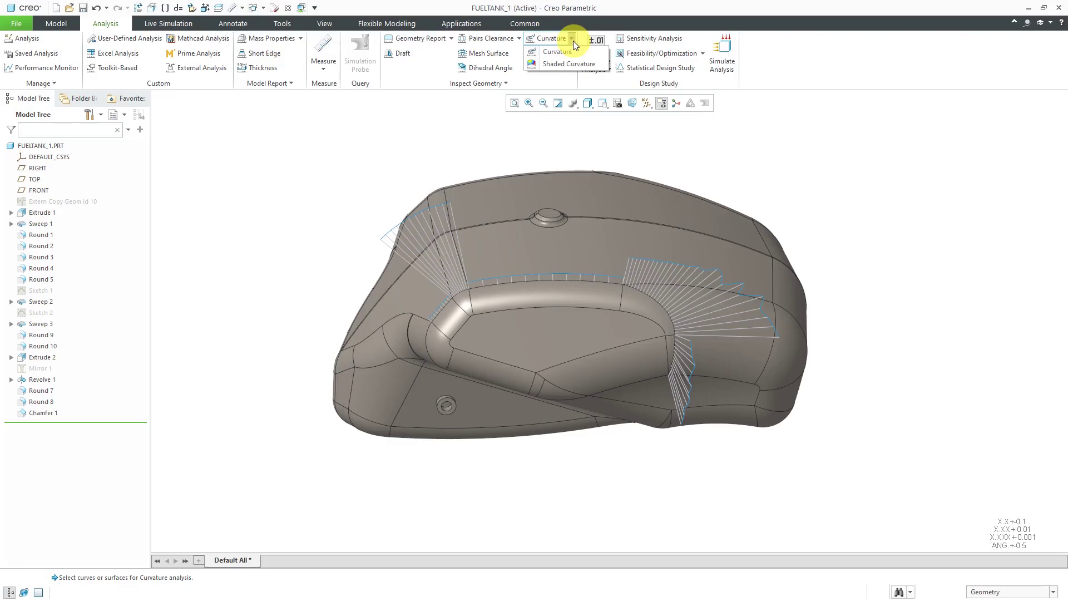
left_click(572, 63)
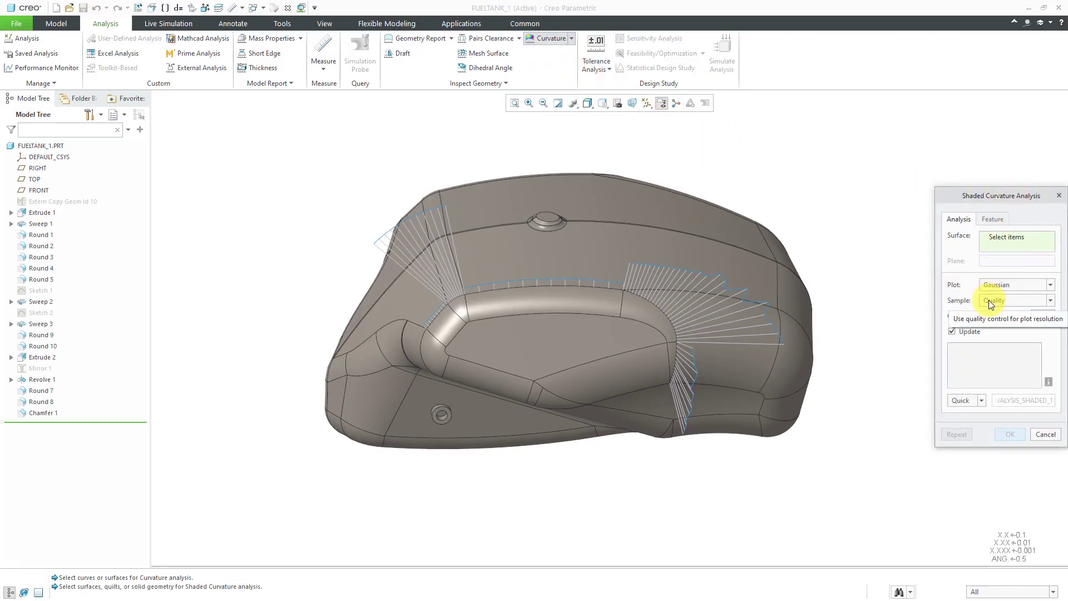
left_click_drag(995, 195, 924, 150)
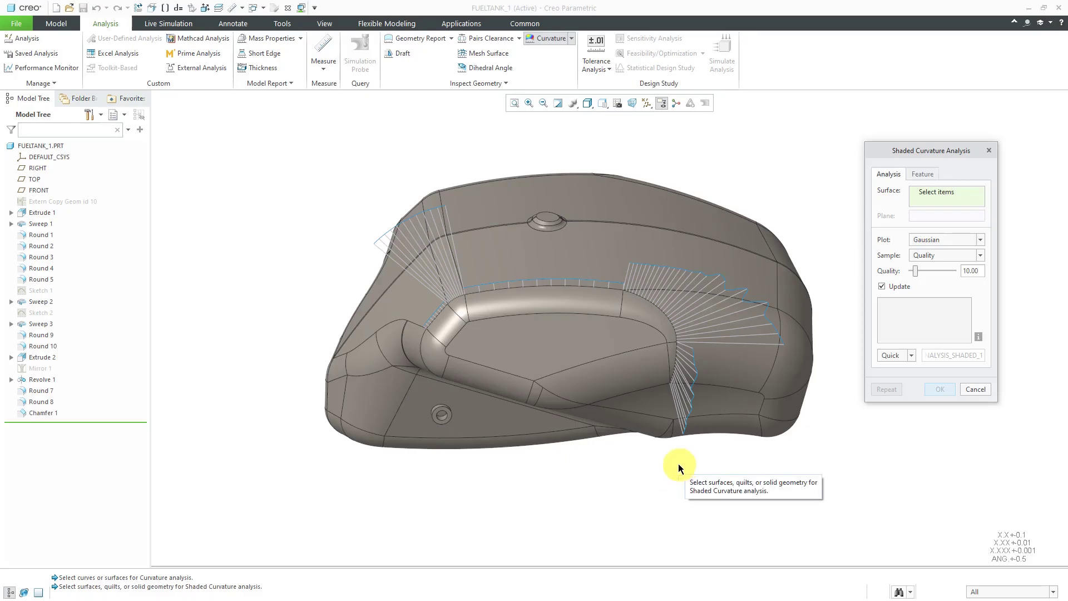
Shade the ROUND_10 faces around the recess by Gaussian curvature.
scroll(666, 356, "up", 2)
mouse_move(661, 391)
middle_mouse_down()
mouse_move(639, 369)
mouse_move(660, 389)
middle_mouse_up()
left_click(669, 348)
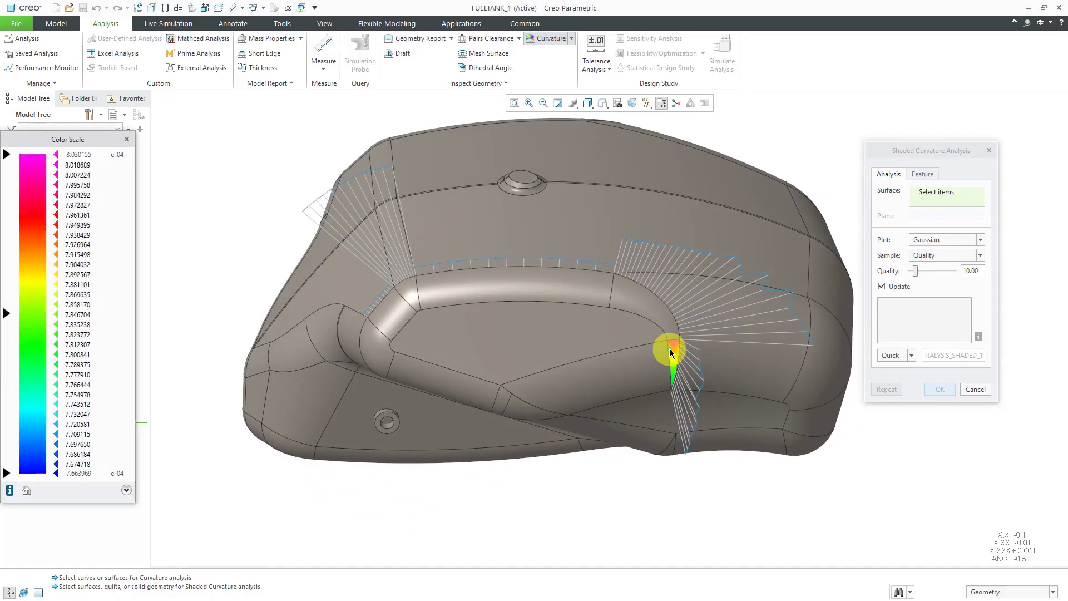
left_click(646, 302, "ctrl")
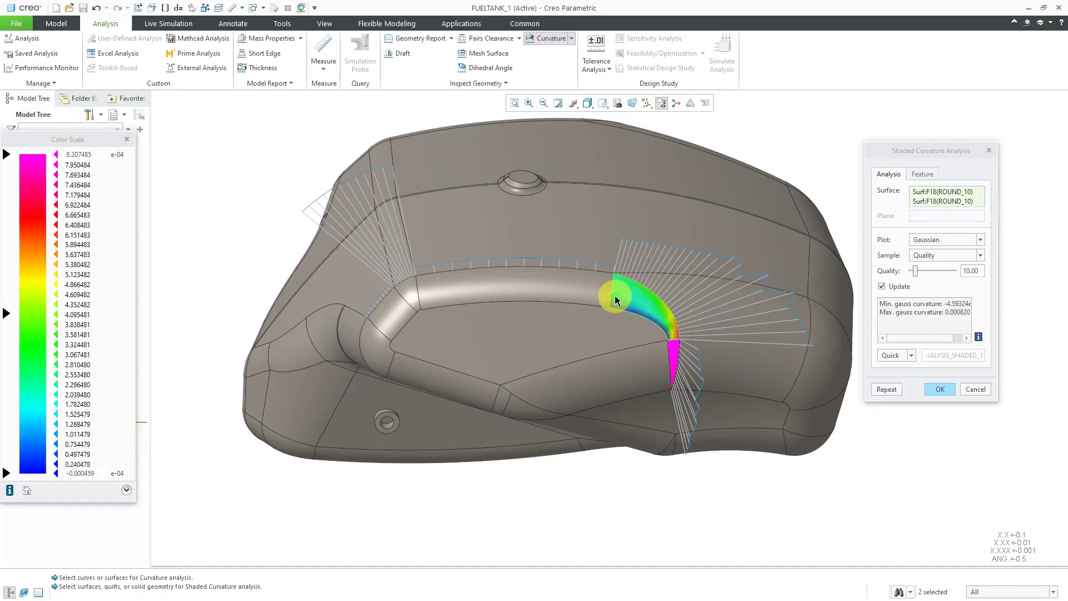
left_click(580, 288, "ctrl")
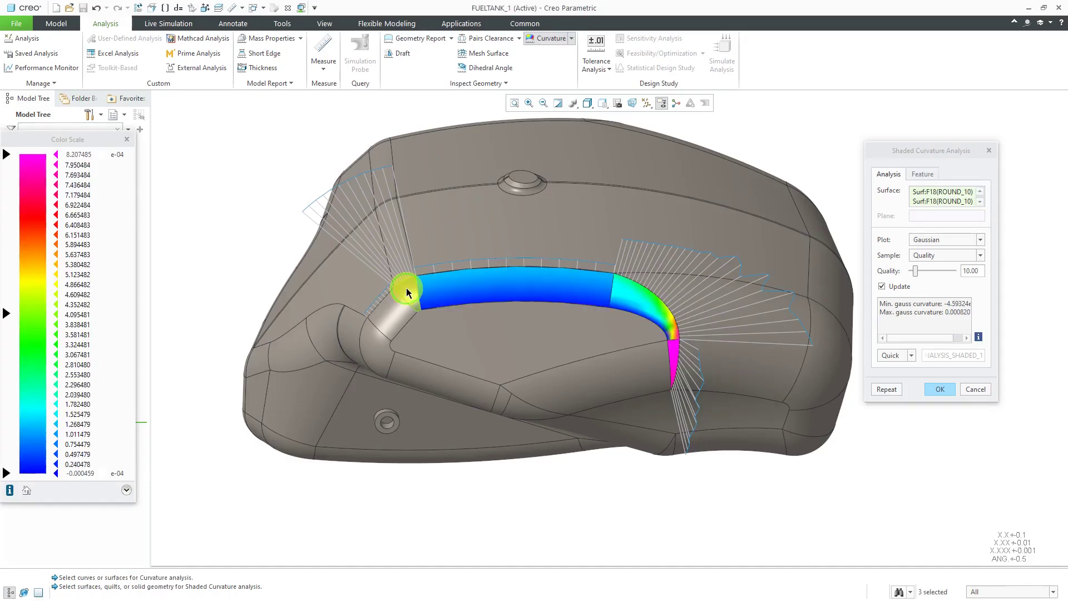
left_click(394, 310, "ctrl")
left_click(372, 336, "ctrl")
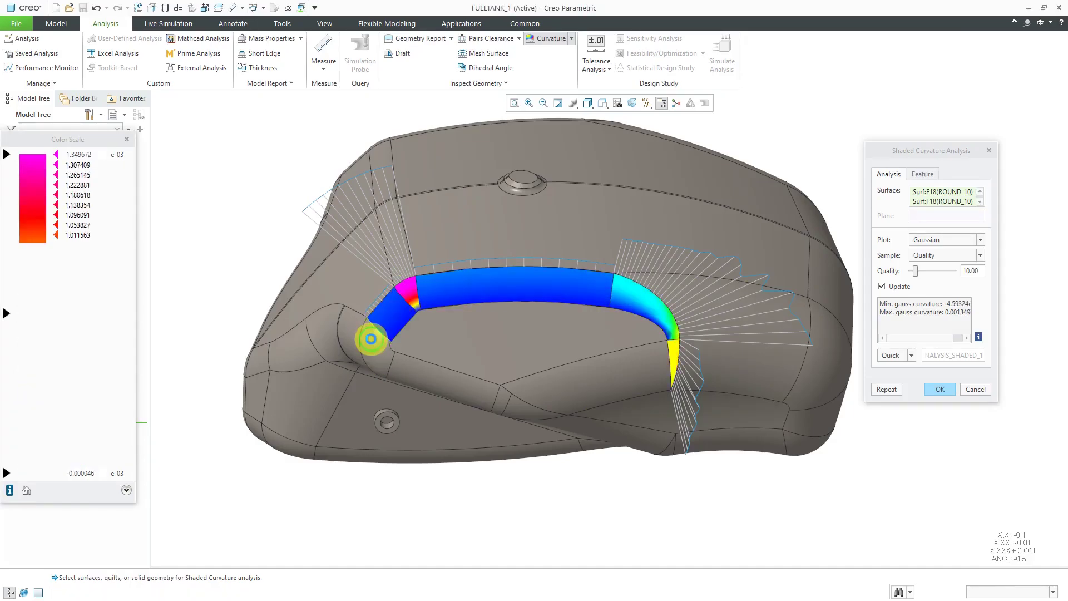
left_click(372, 338, "ctrl")
left_click(427, 378, "ctrl")
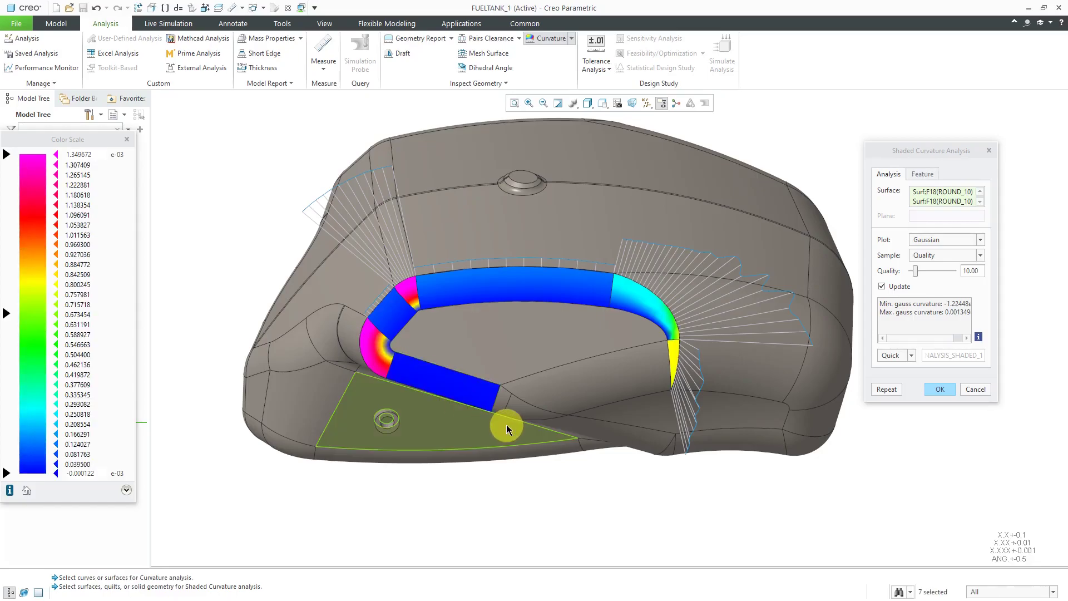
mouse_move(512, 416)
middle_mouse_down()
mouse_move(501, 456)
mouse_move(529, 398)
mouse_move(518, 376)
mouse_move(516, 389)
middle_mouse_up()
left_click(508, 396, "ctrl")
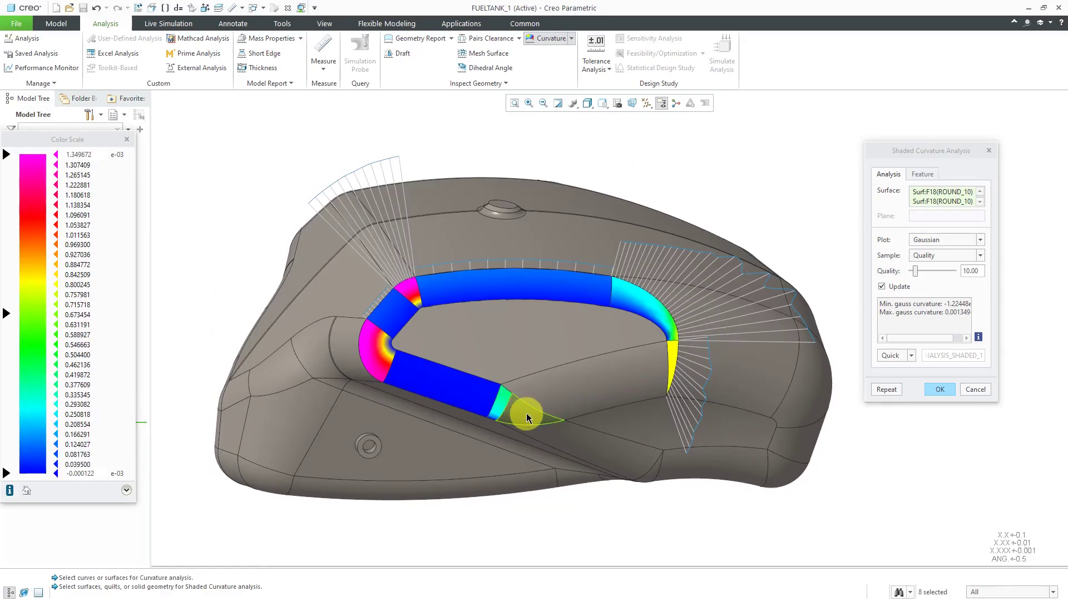
left_click(527, 413, "ctrl")
Keep the shaded analysis as saved ANALYSIS_SHADED_1 and close its dialog.
left_click(911, 355)
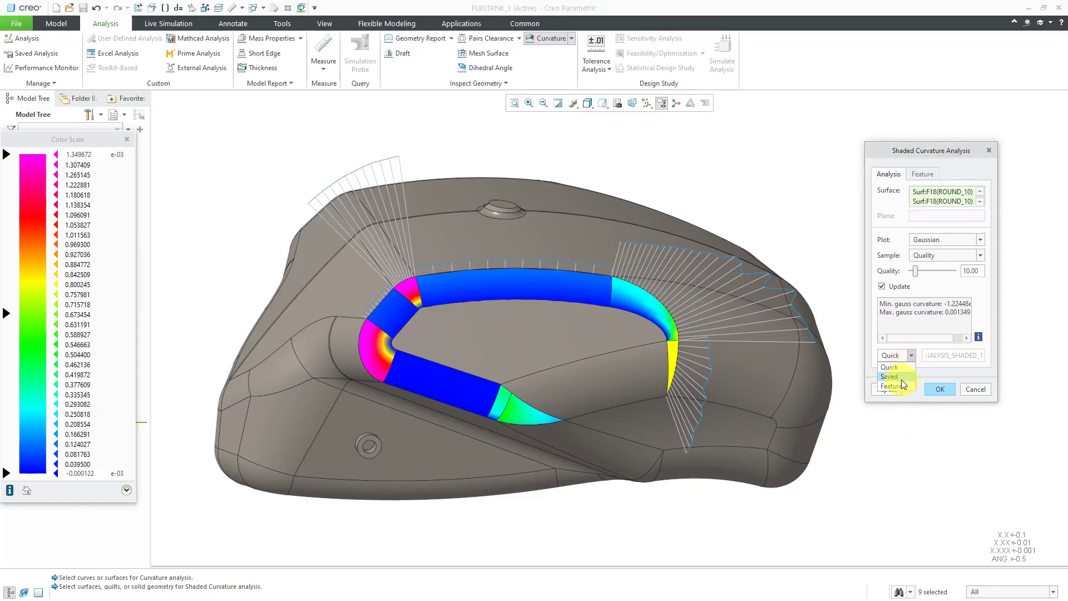
left_click(901, 379)
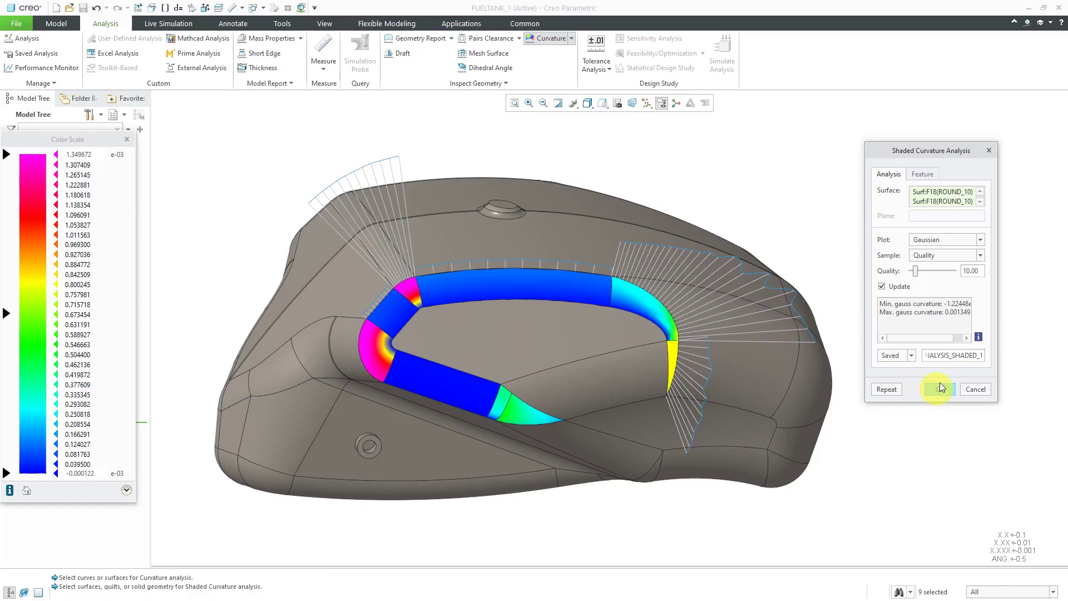
left_click_drag(997, 349, 1040, 348)
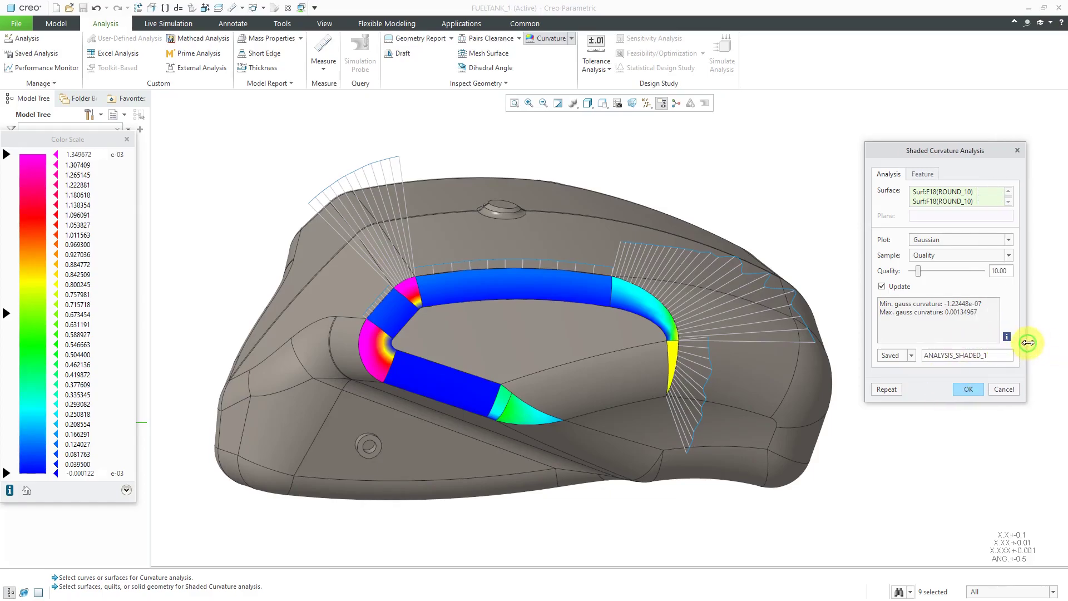
left_click(984, 389)
mouse_move(933, 339)
middle_mouse_down()
mouse_move(864, 333)
mouse_move(890, 339)
middle_mouse_up()
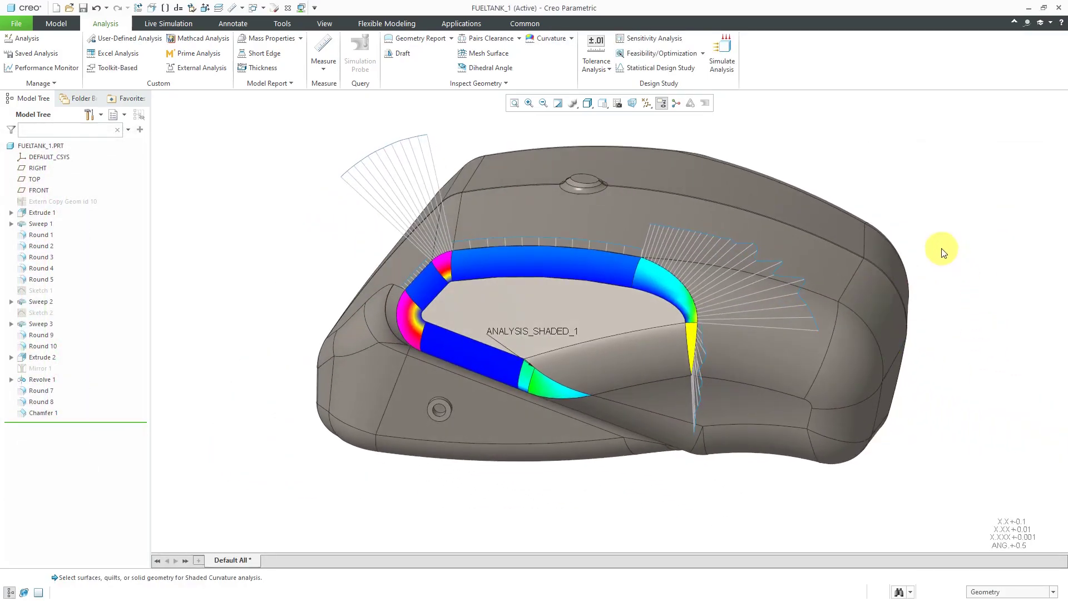
Run a radius analysis on the whole solid: minimum radii -7.1354 inside, 4.9999 outside.
left_click(492, 84)
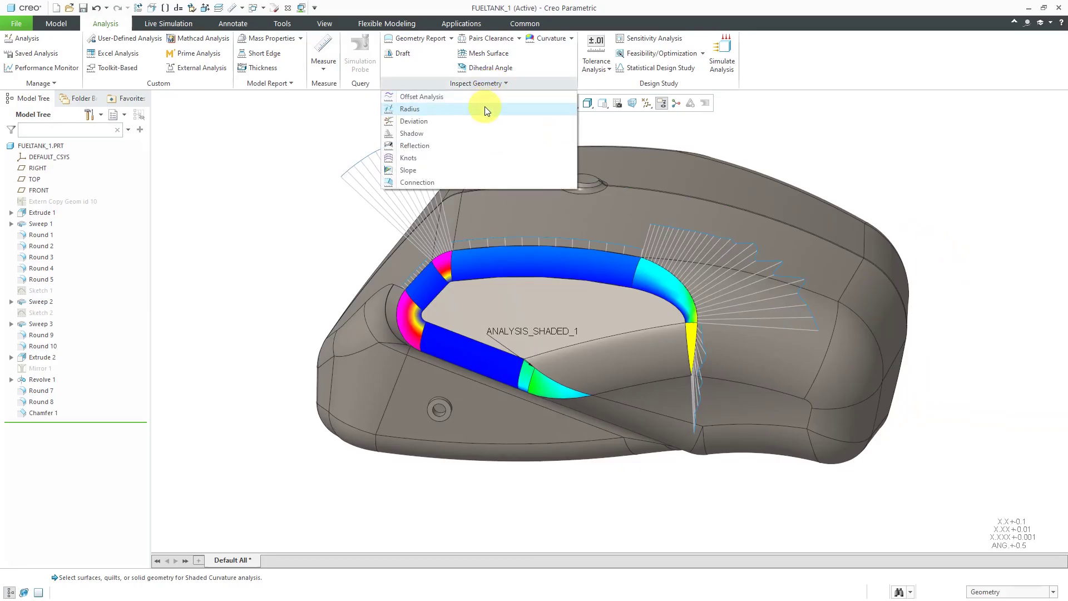
left_click(485, 108)
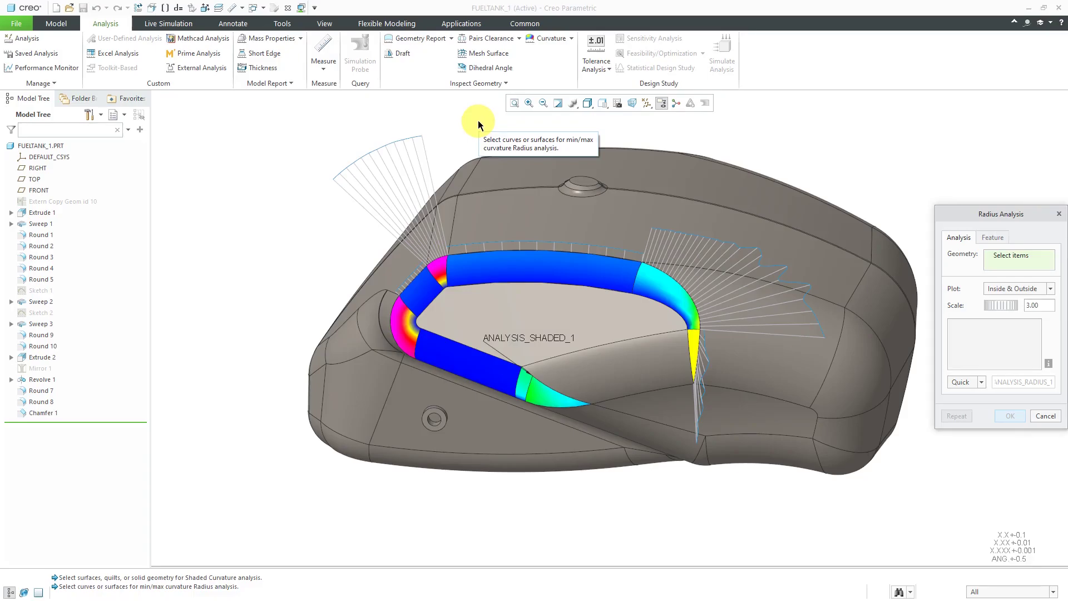
right_click(529, 213)
right_click(529, 216)
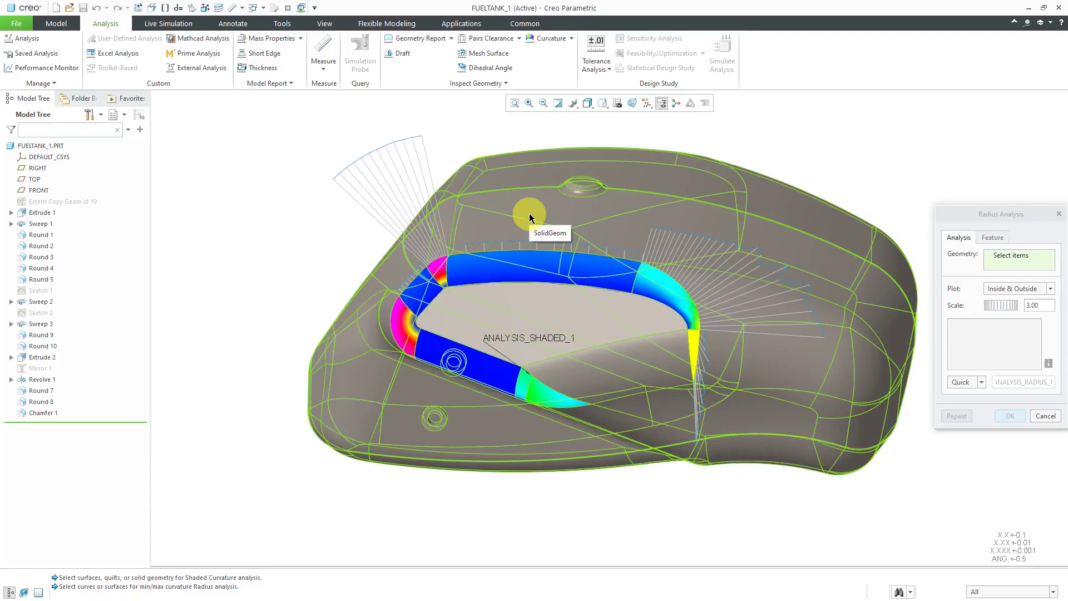
left_click(529, 215)
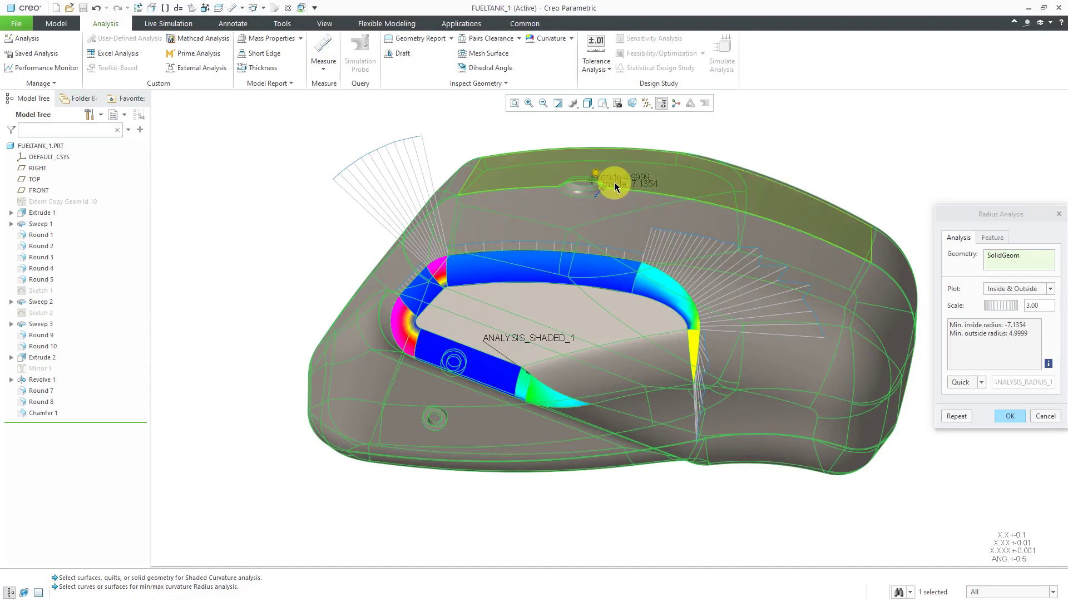
Set the radius analysis to Feature type and review its feature parameters.
left_click(982, 381)
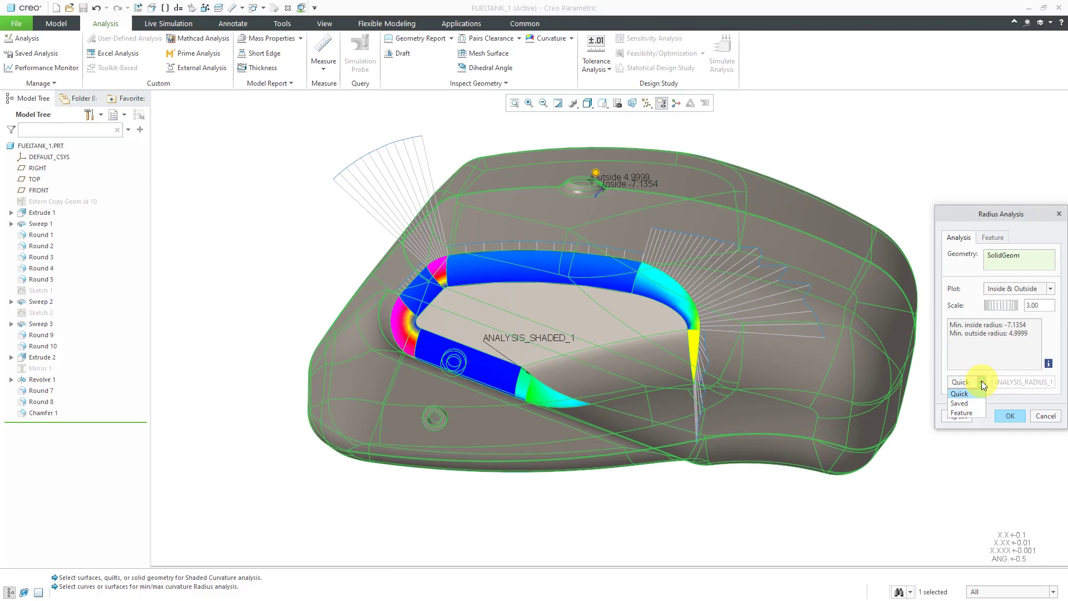
left_click(971, 413)
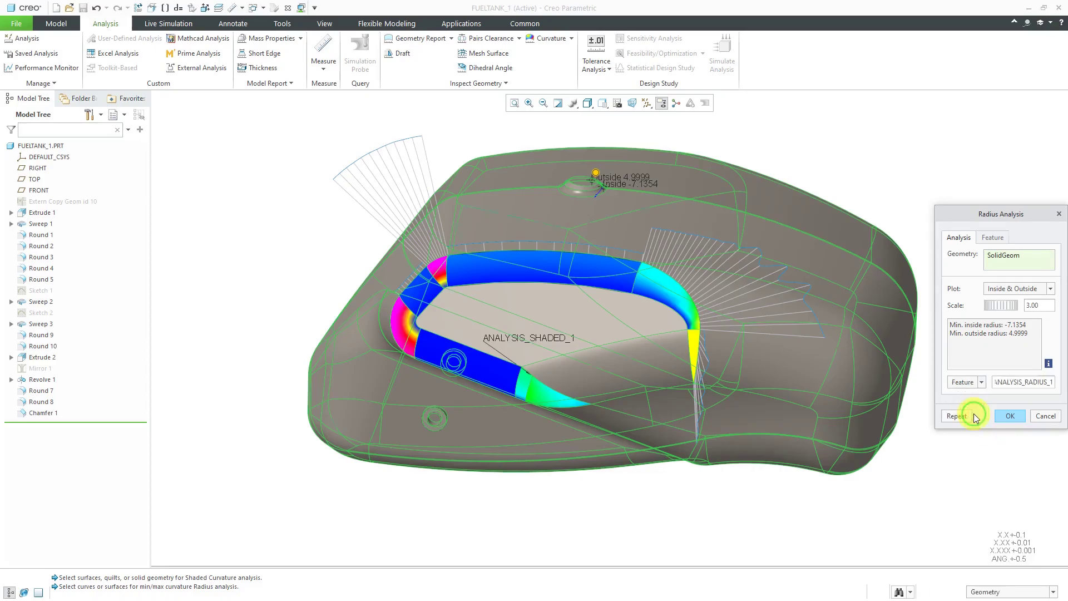
left_click(1000, 237)
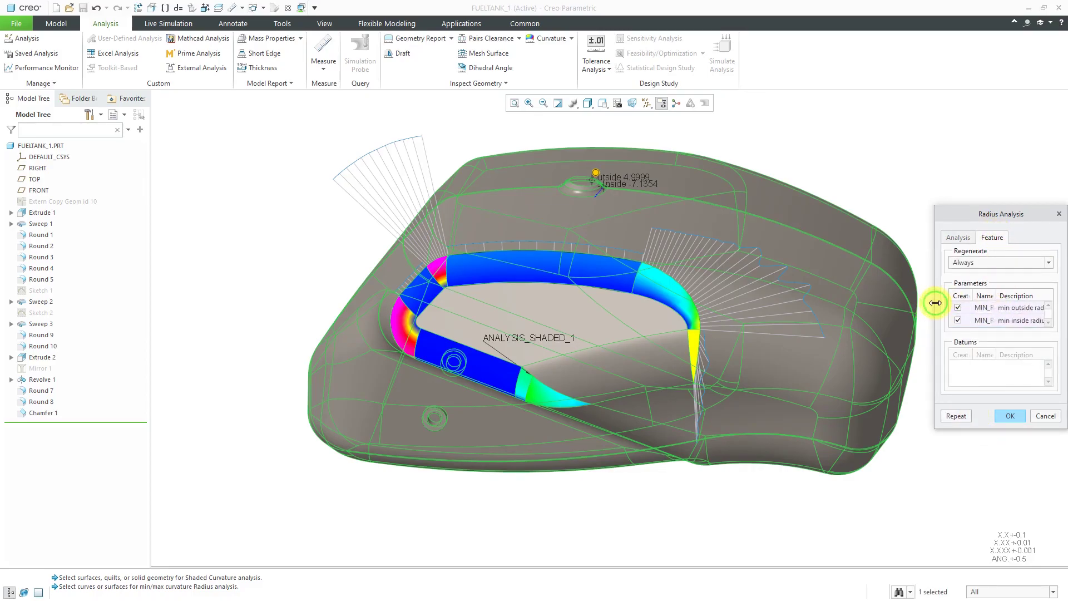
left_click_drag(938, 302, 884, 302)
left_click_drag(947, 295, 993, 295)
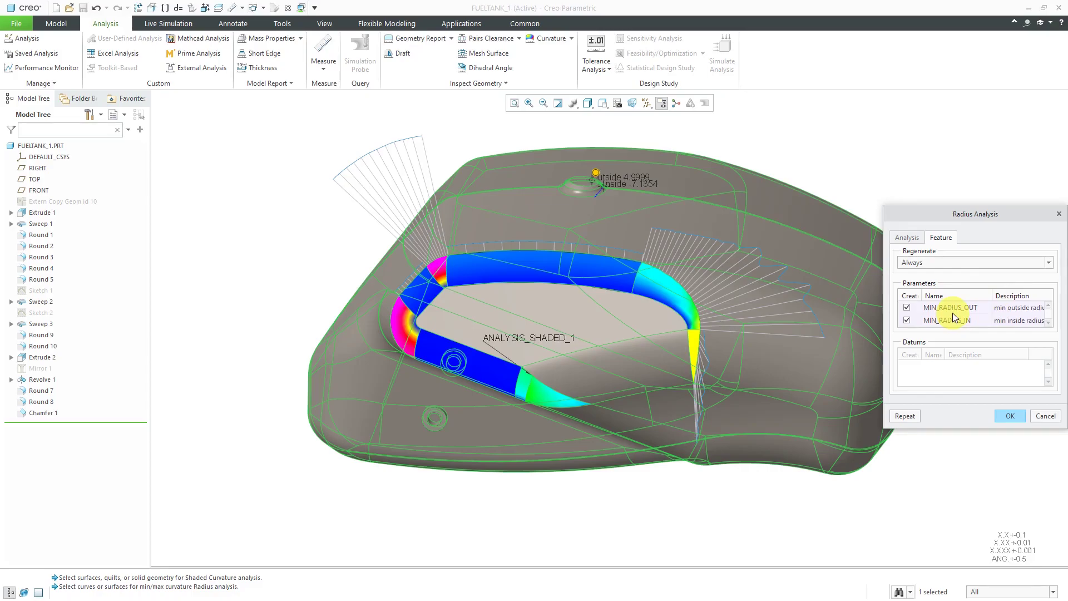
left_click(917, 239)
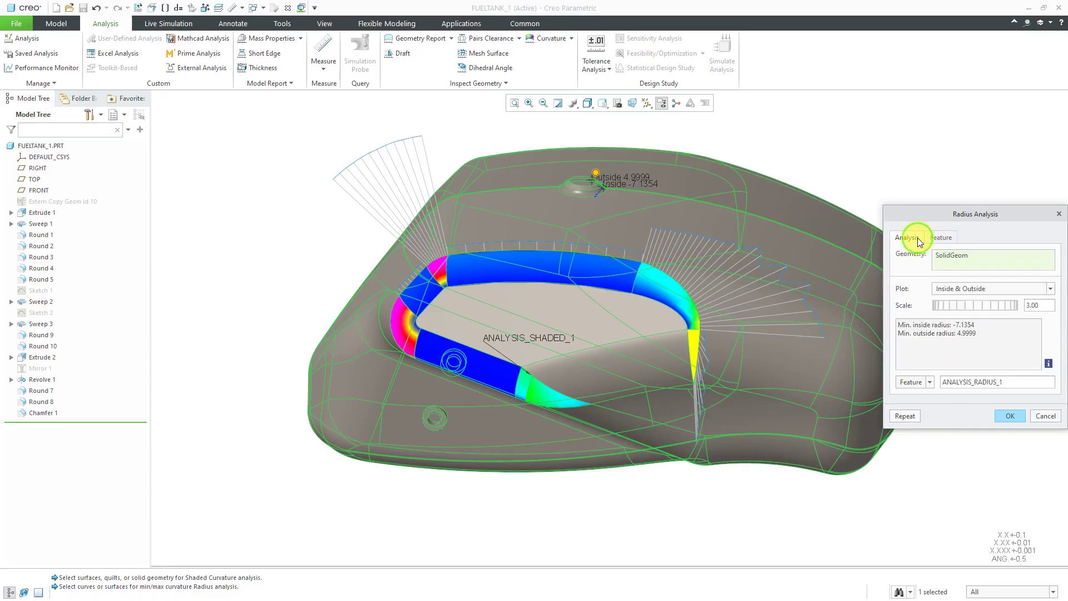
Save the radius analysis under the name 'offset'.
left_click(930, 382)
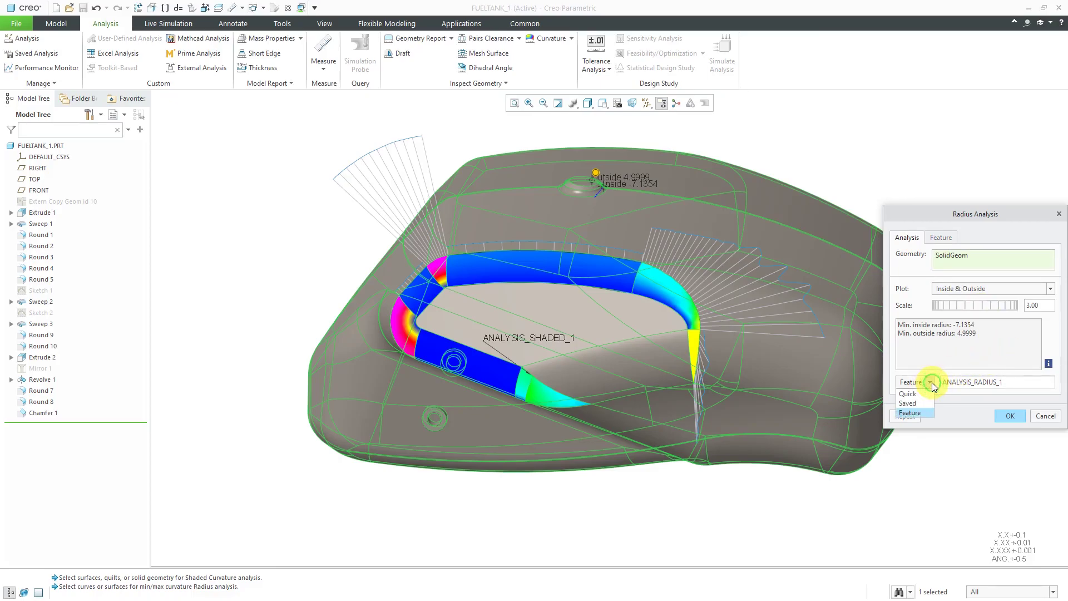
left_click(923, 401)
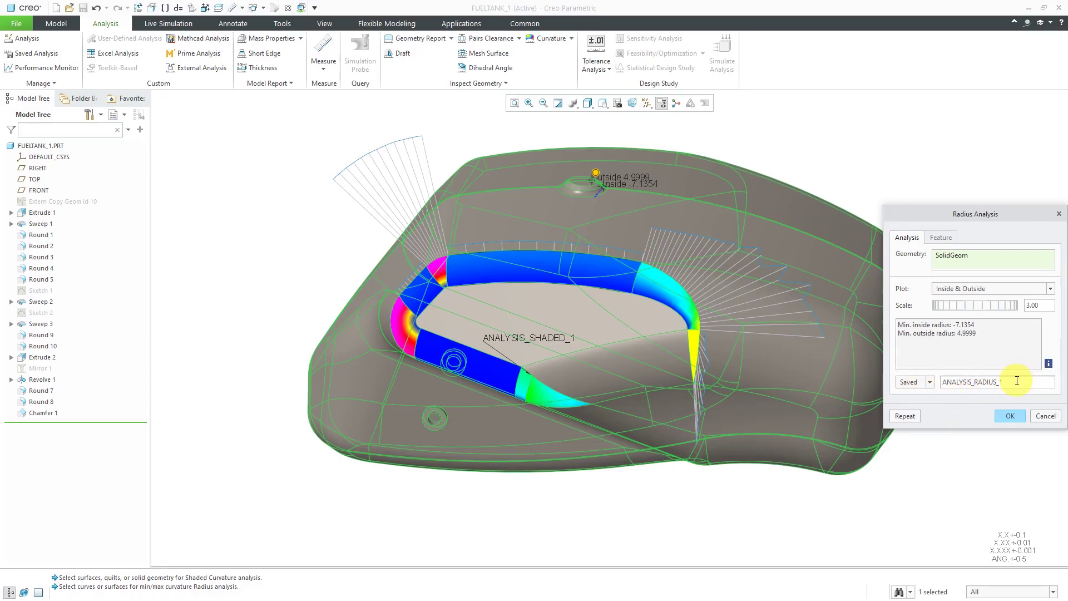
left_click_drag(1017, 381, 903, 381)
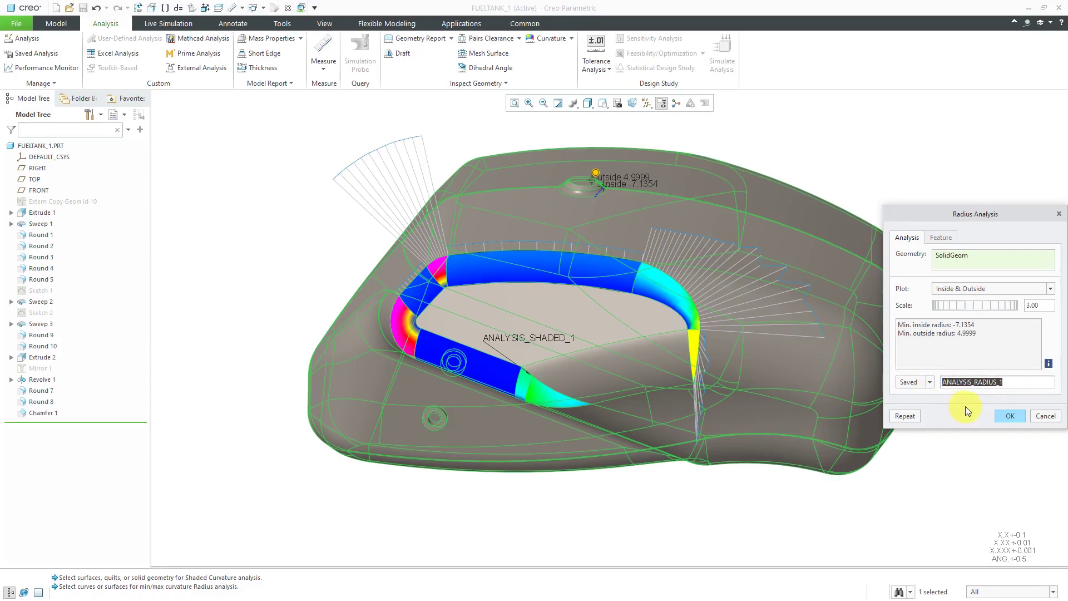
type("offset")
left_click(1012, 415)
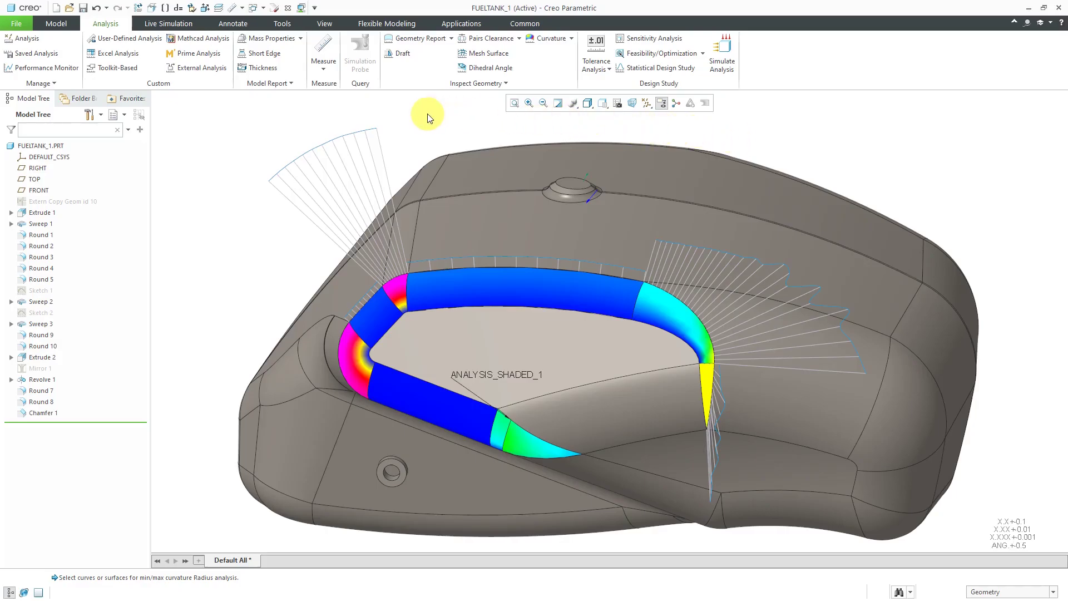
Show the geometry inspection analyses list, including Reflection.
left_click(477, 83)
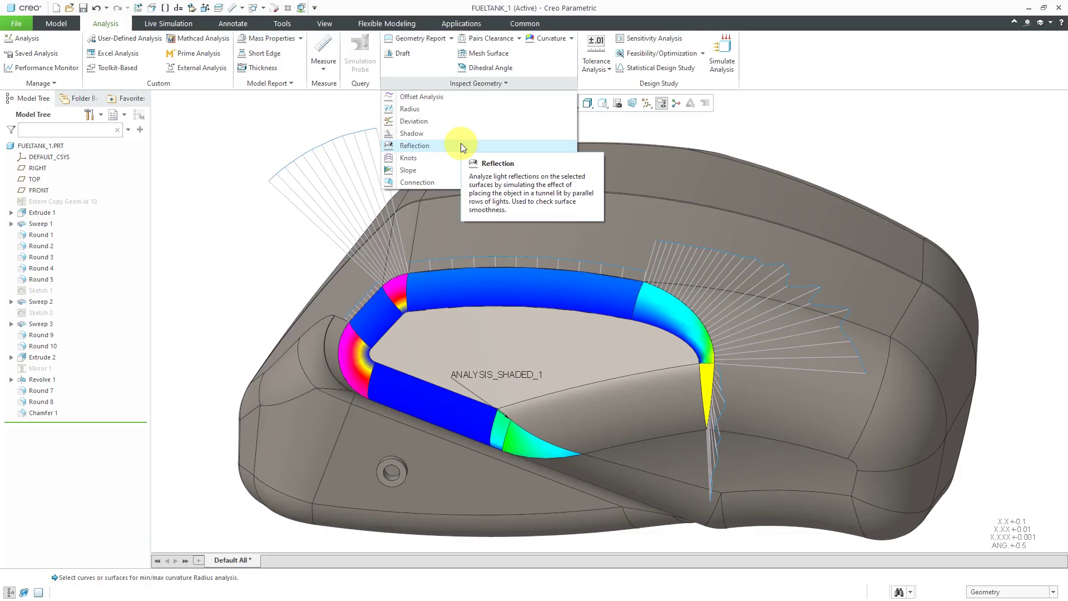
Apply a reflection analysis to the whole solid, showing zebra stripes on the tank.
left_click(461, 145)
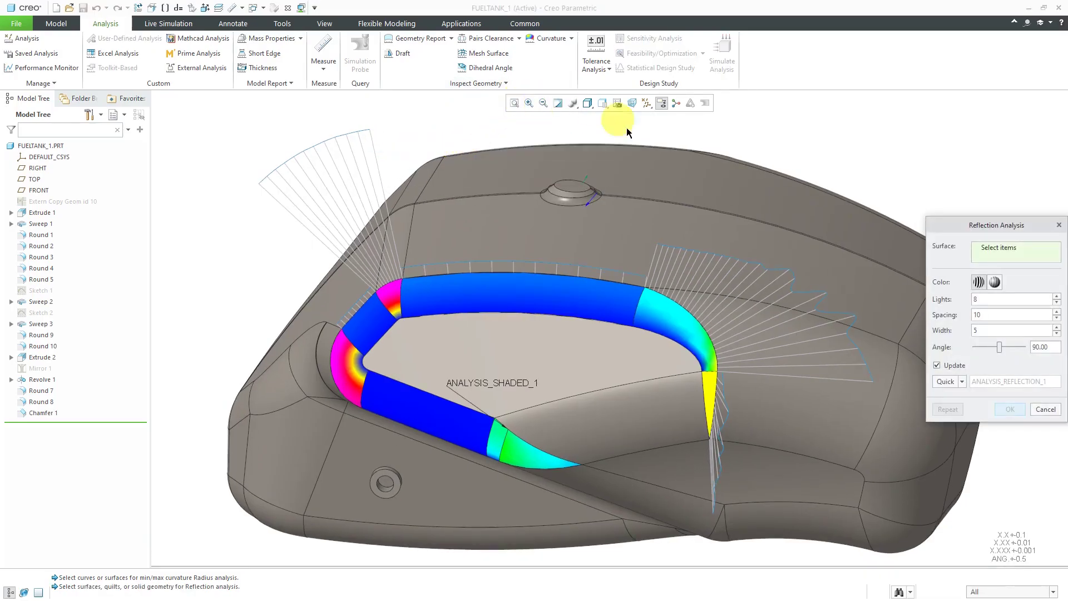
right_click(622, 226)
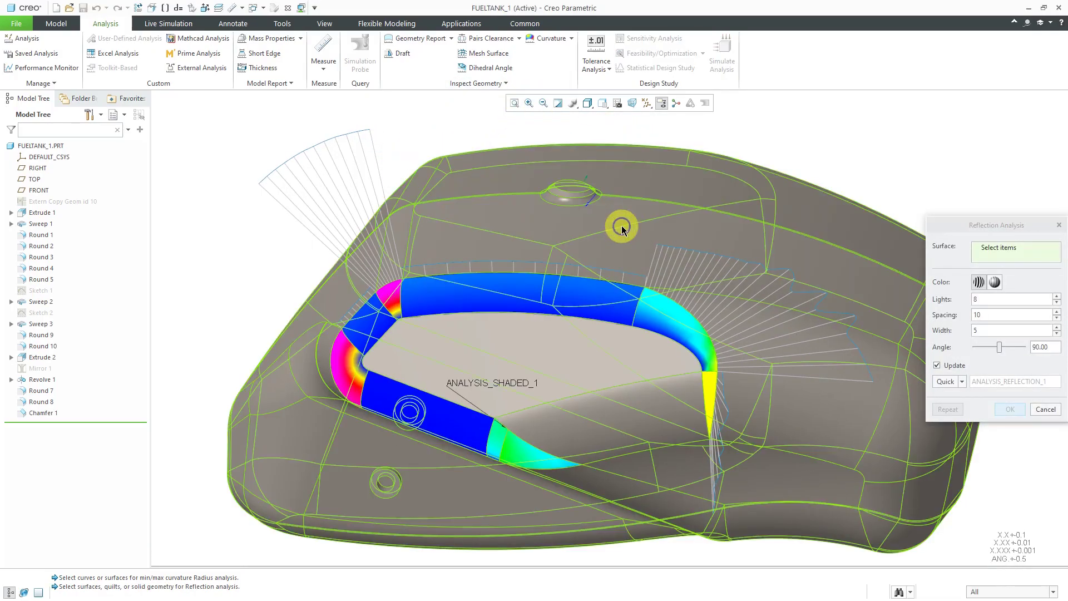
left_click(622, 227)
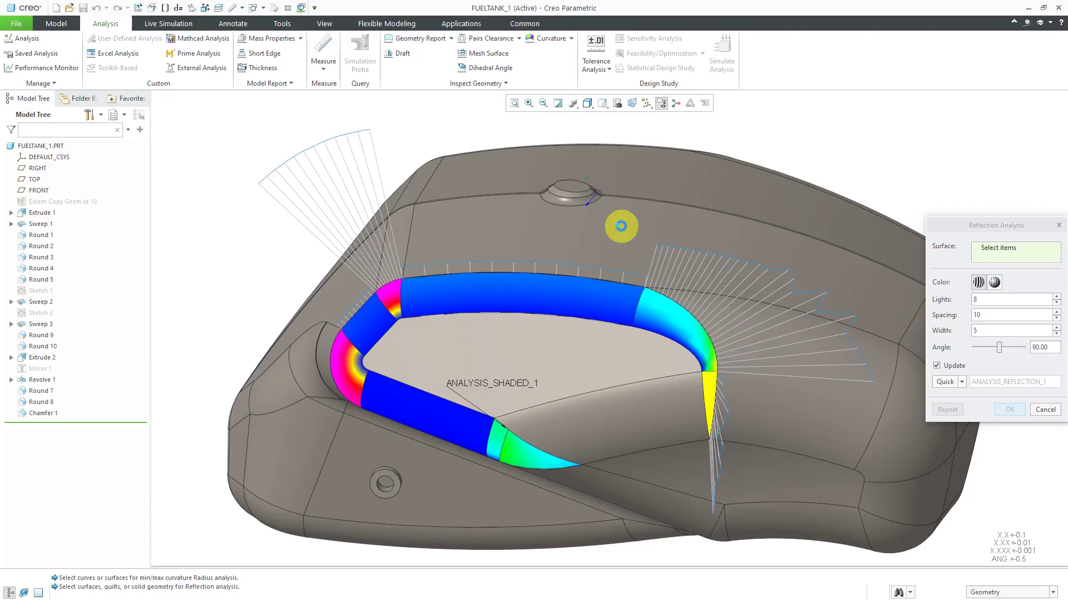
key("ctrl+d")
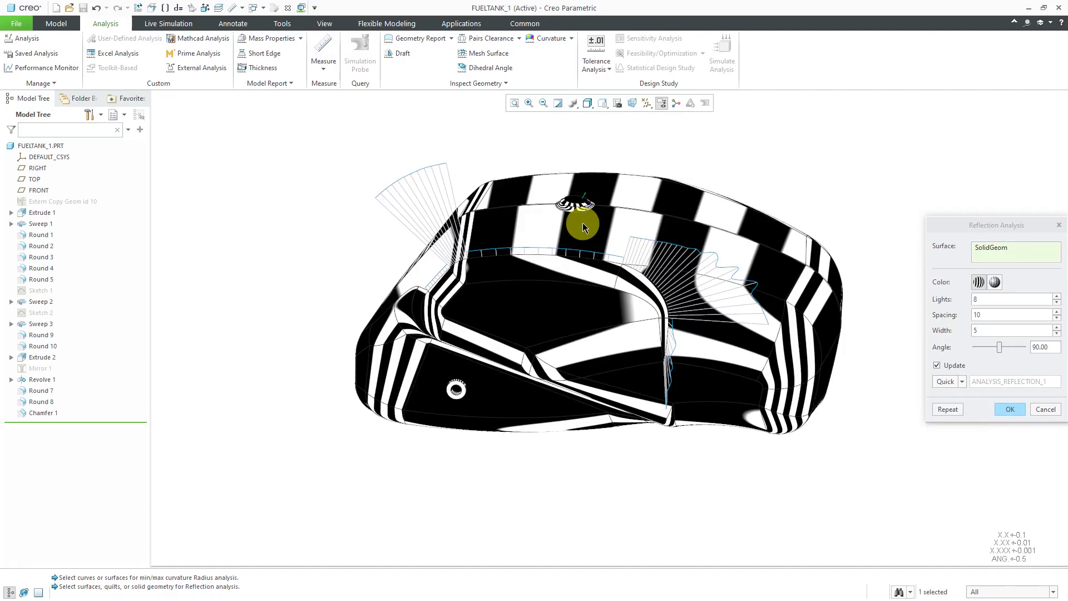
middle_click_drag(583, 222, 632, 271)
scroll(640, 258, "up", 3)
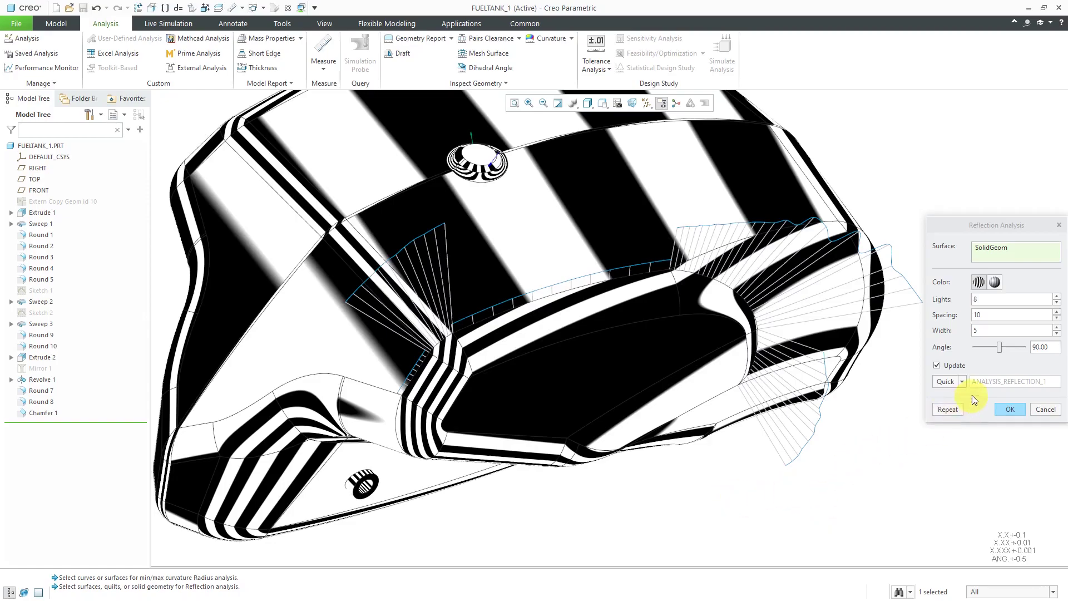
Save the reflection analysis as ANALYSIS_REFLECTION_1.
left_click(963, 381)
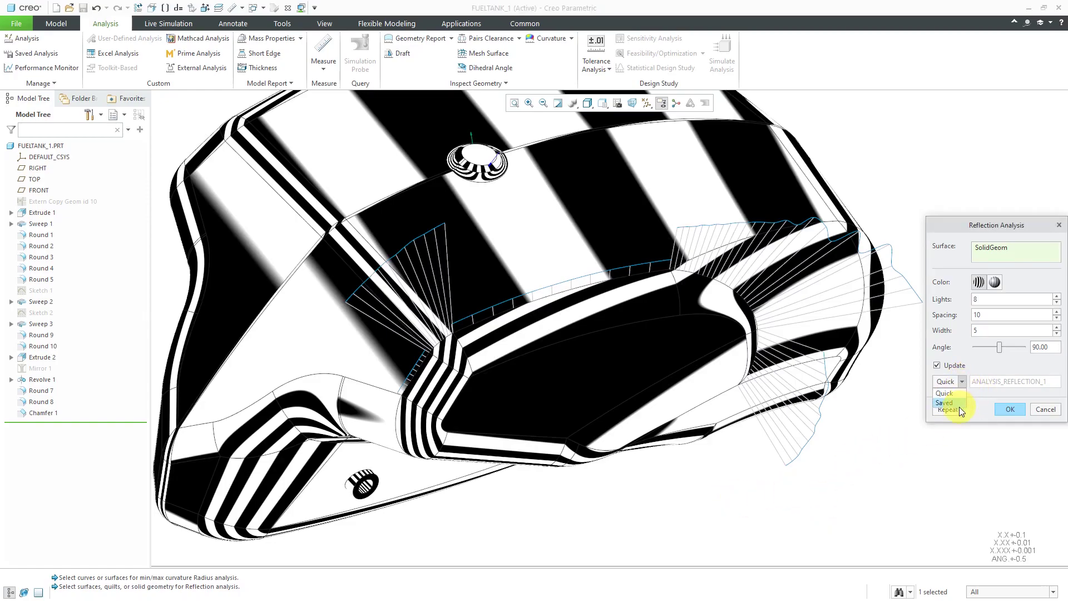
left_click(957, 403)
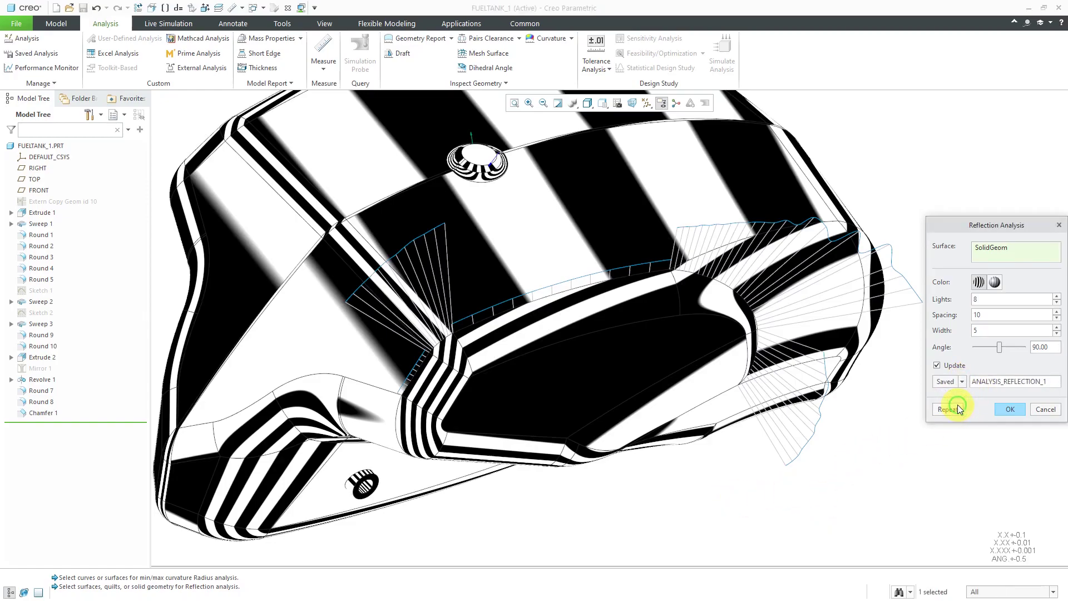
left_click(1010, 409)
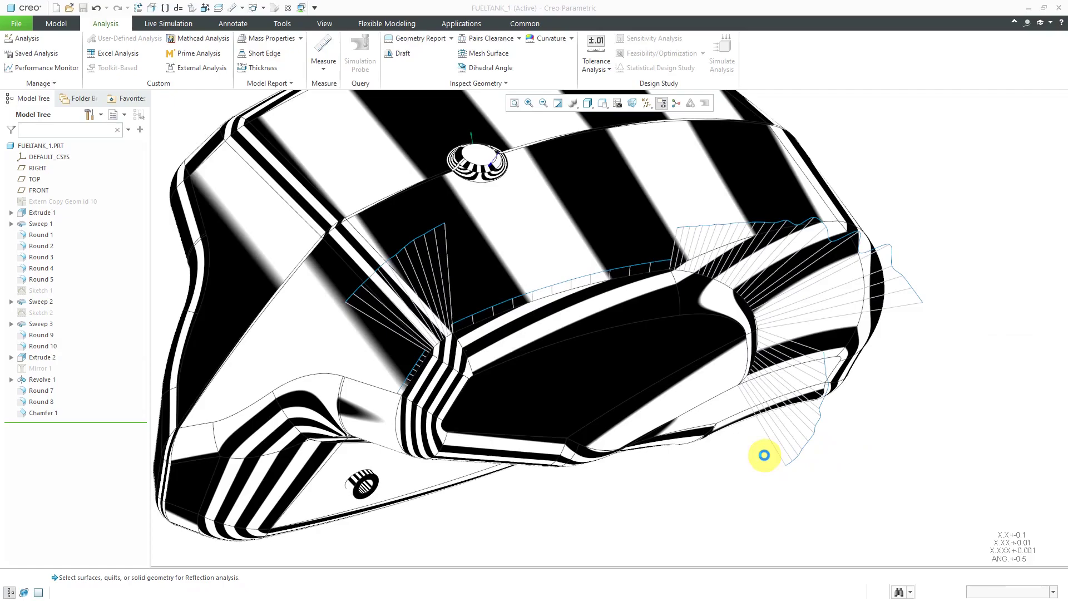
scroll(762, 455, "down", 2)
mouse_move(704, 419)
middle_mouse_down()
mouse_move(616, 369)
mouse_move(685, 393)
mouse_move(715, 425)
mouse_move(716, 440)
mouse_move(696, 441)
middle_mouse_up()
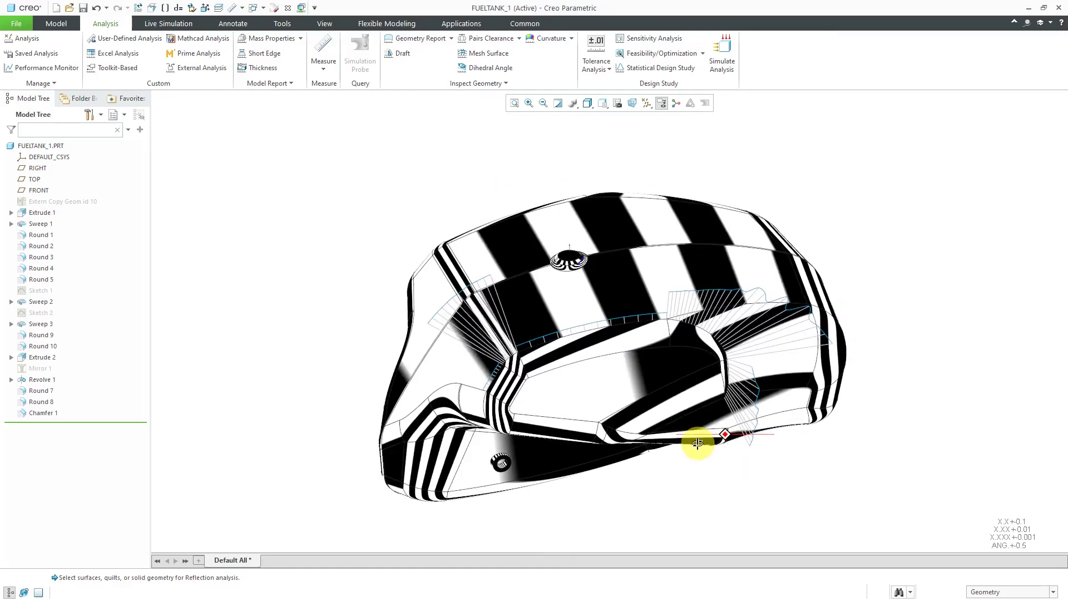
scroll(704, 439, "up", 2)
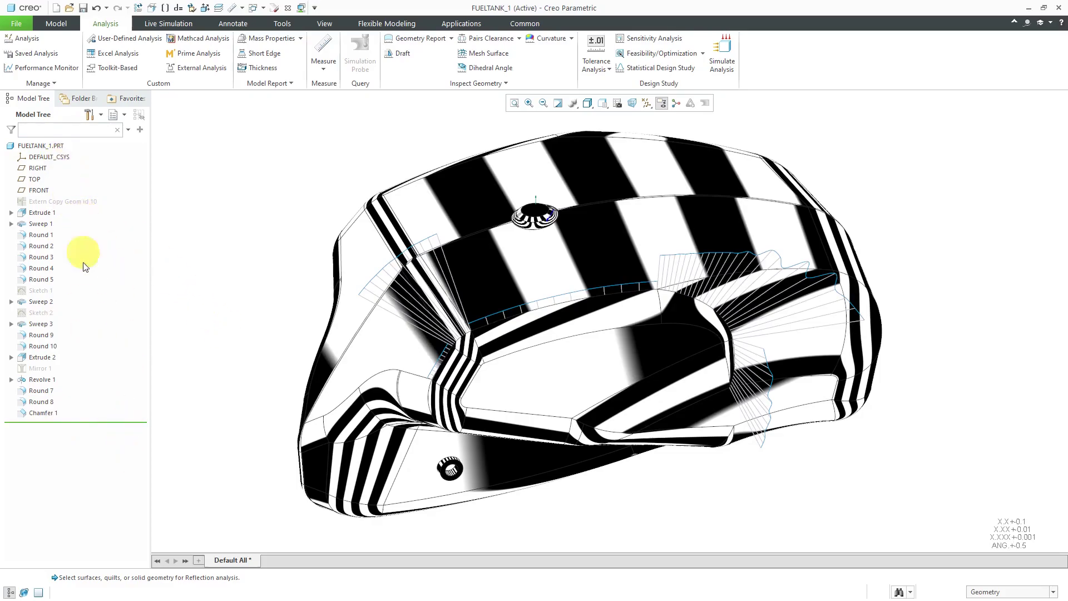
Hide ANALYSIS_REFLECTION_1 and show ANALYSIS_SHADED_1 again in Saved Analysis.
left_click(39, 54)
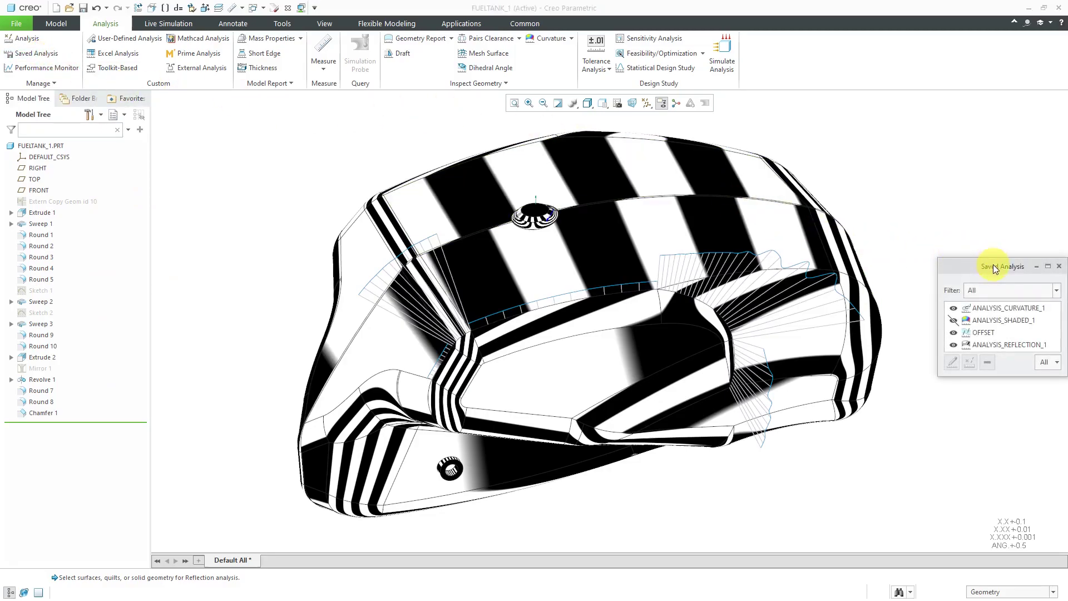
left_click_drag(991, 258, 991, 211)
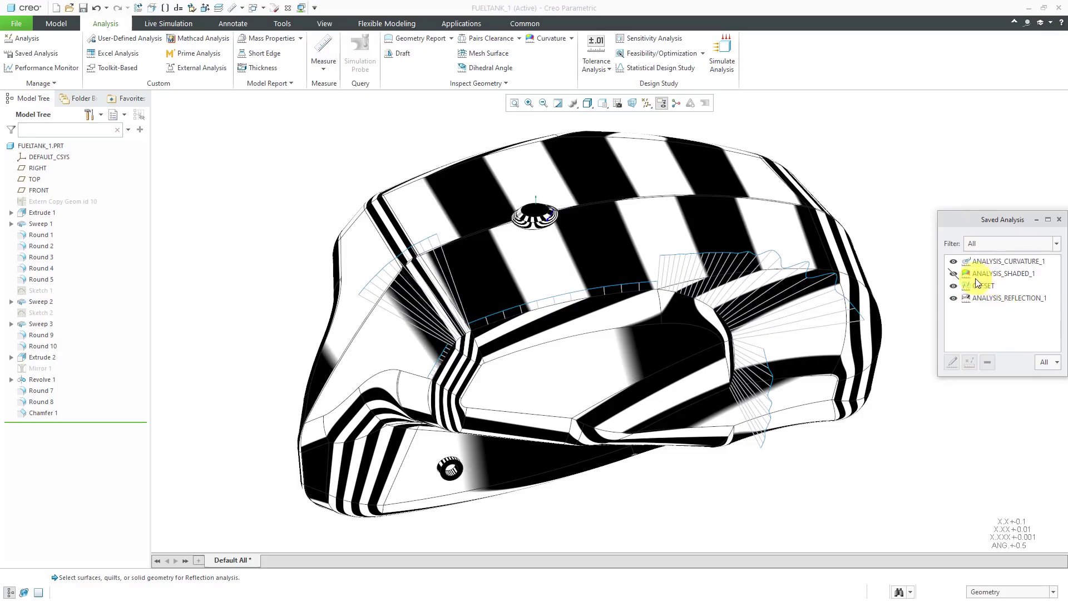
left_click(954, 300)
left_click(953, 299)
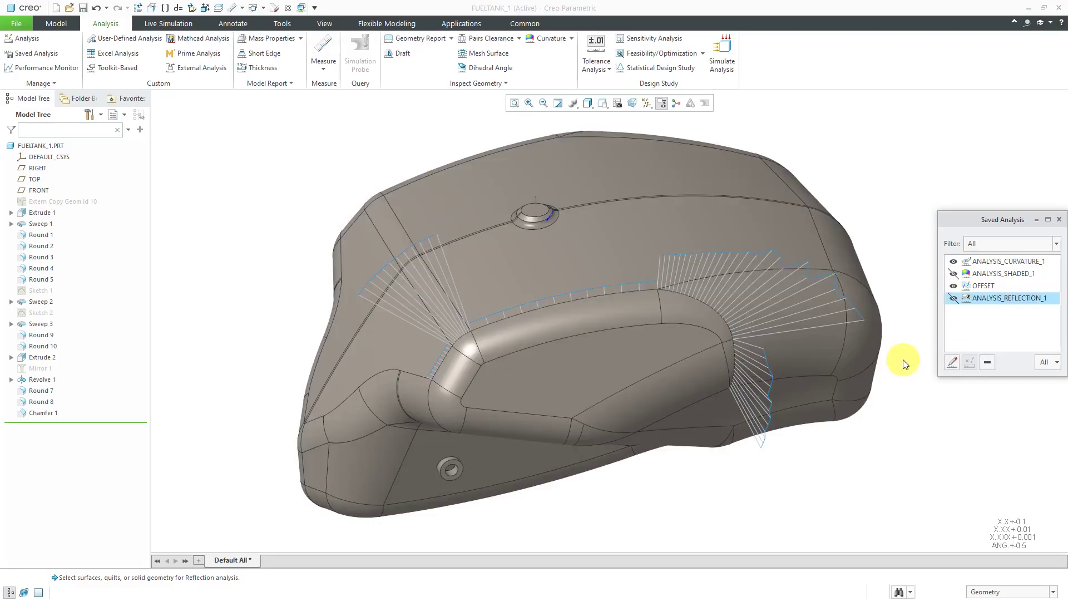
left_click(954, 274)
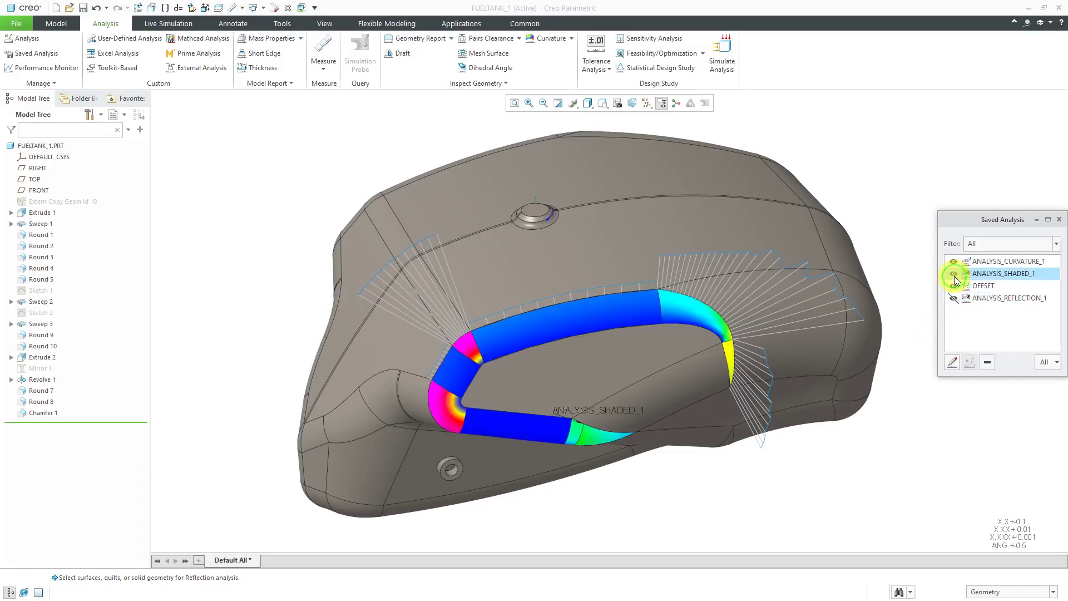
mouse_move(625, 358)
middle_mouse_down()
mouse_move(614, 320)
mouse_move(615, 365)
middle_mouse_up()
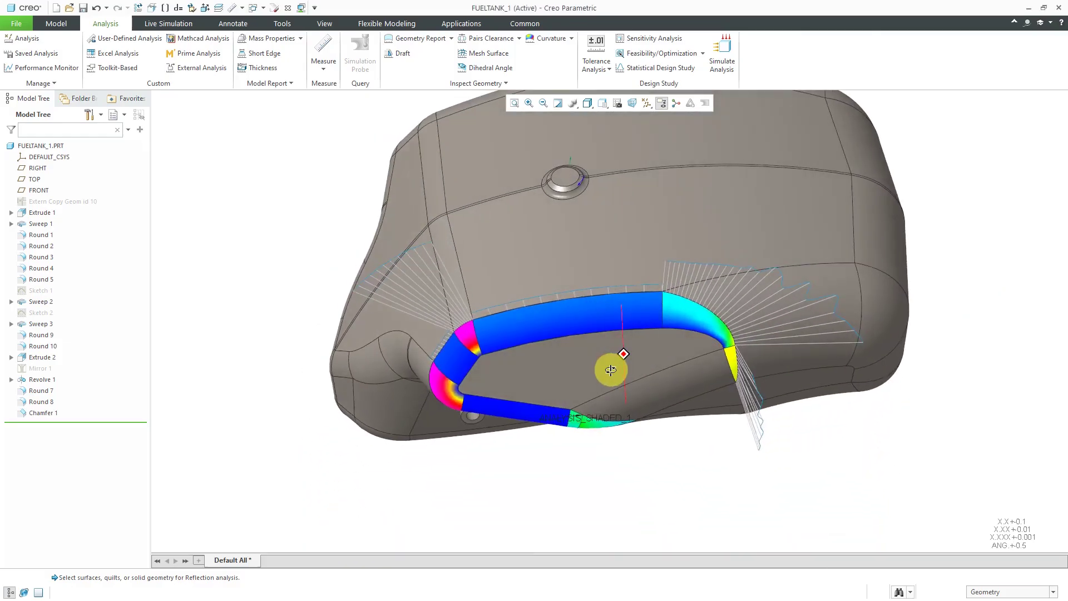
scroll(642, 339, "up", 3)
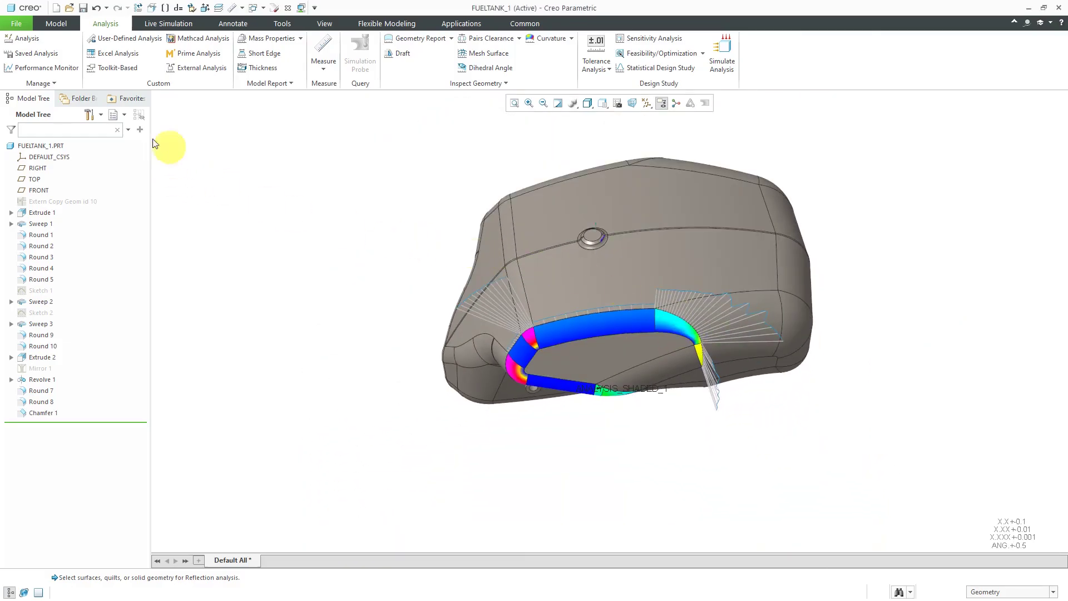
Hide the OFFSET radius analysis and select ANALYSIS_CURVATURE_1.
left_click(35, 53)
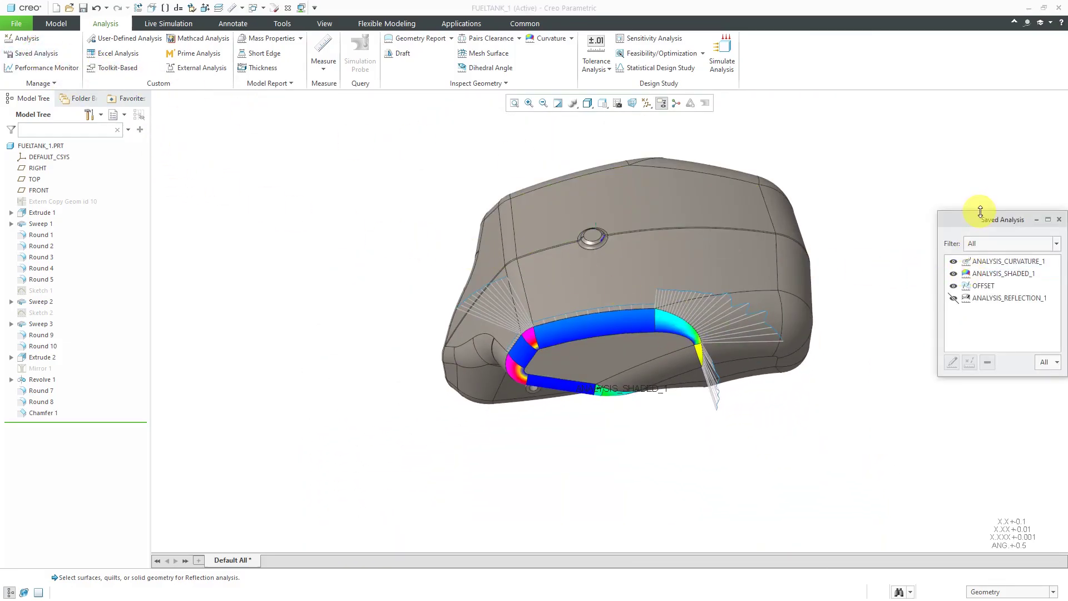
left_click_drag(980, 219, 930, 172)
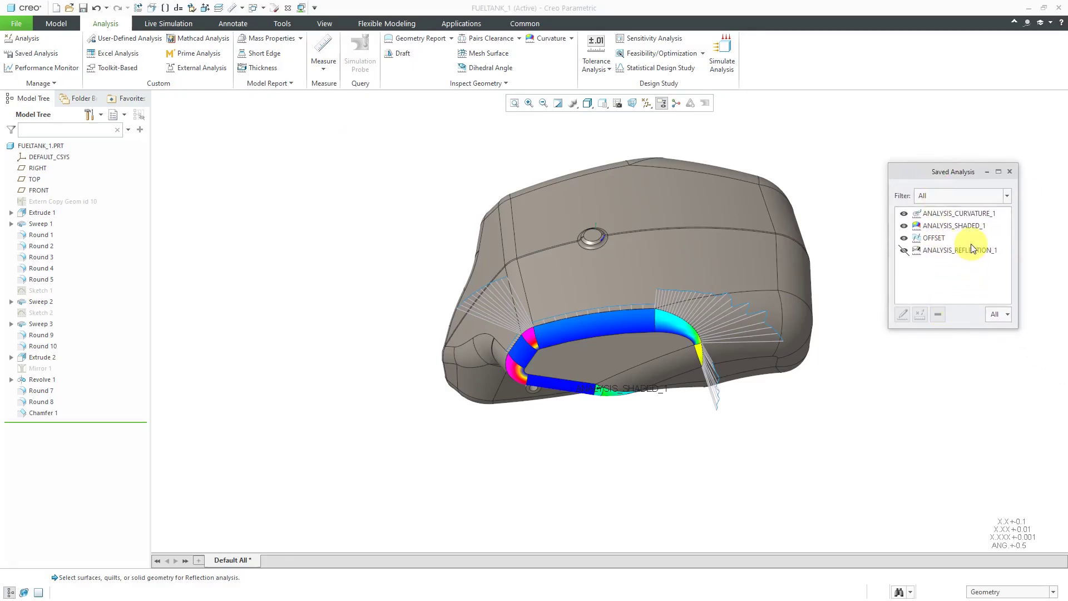
left_click(904, 240)
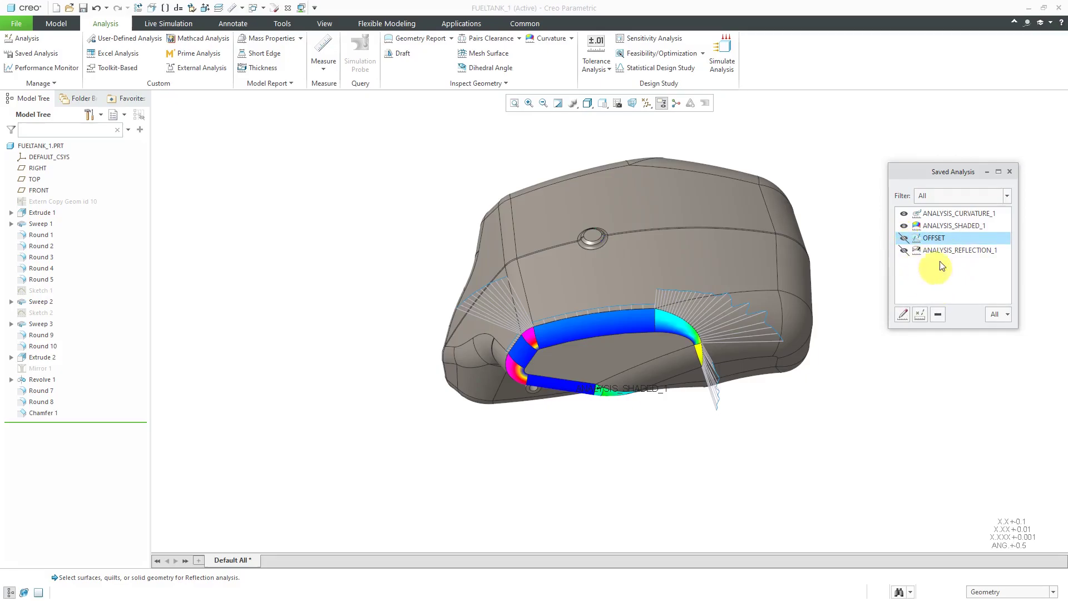
left_click(943, 215)
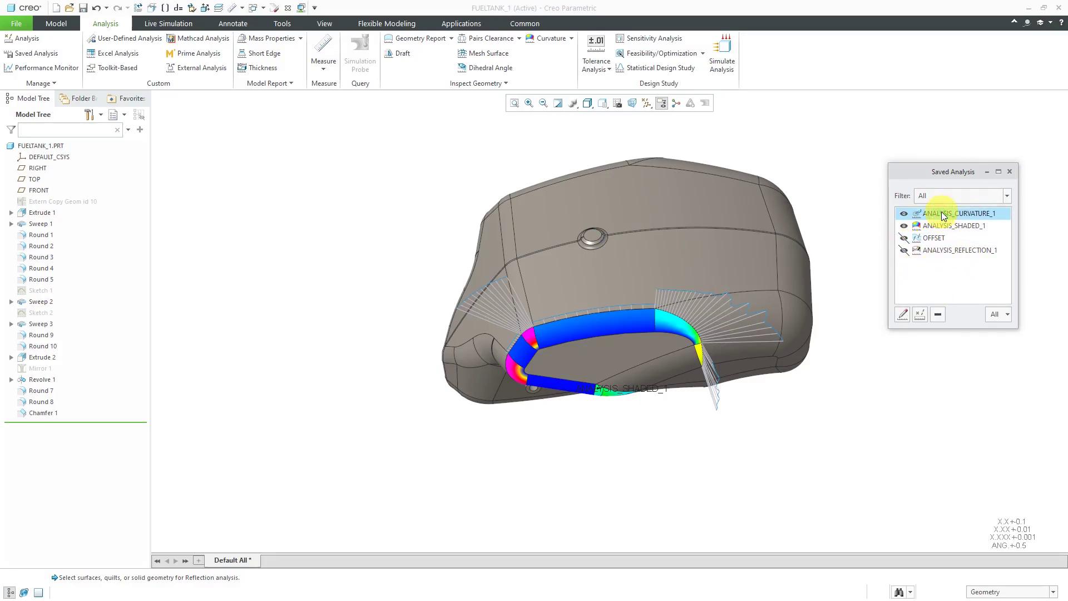
middle_click_drag(727, 363, 756, 336)
scroll(755, 342, "up", 3)
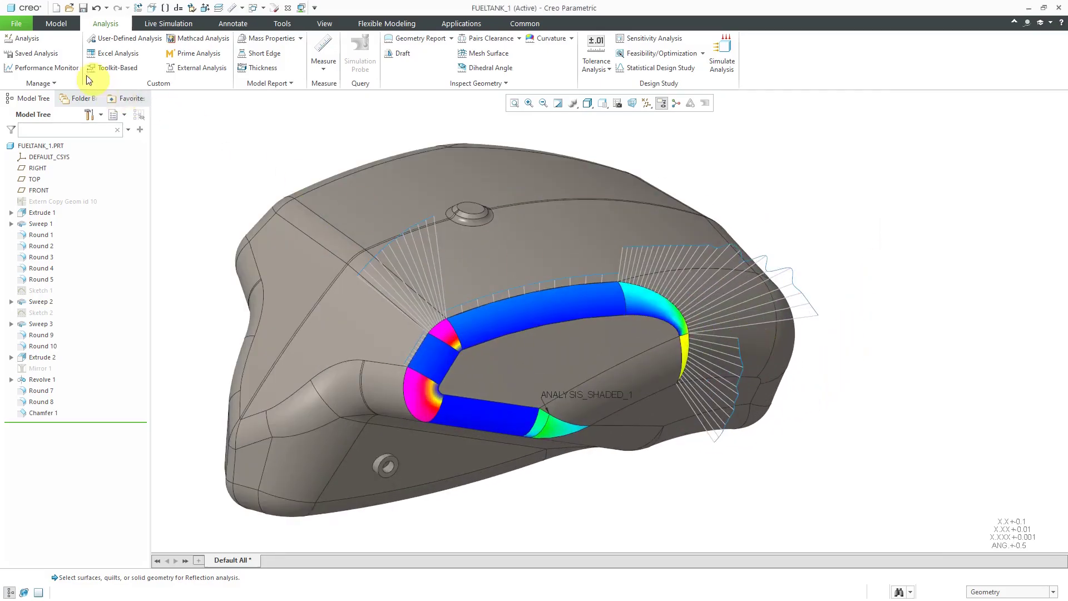
left_click(44, 58)
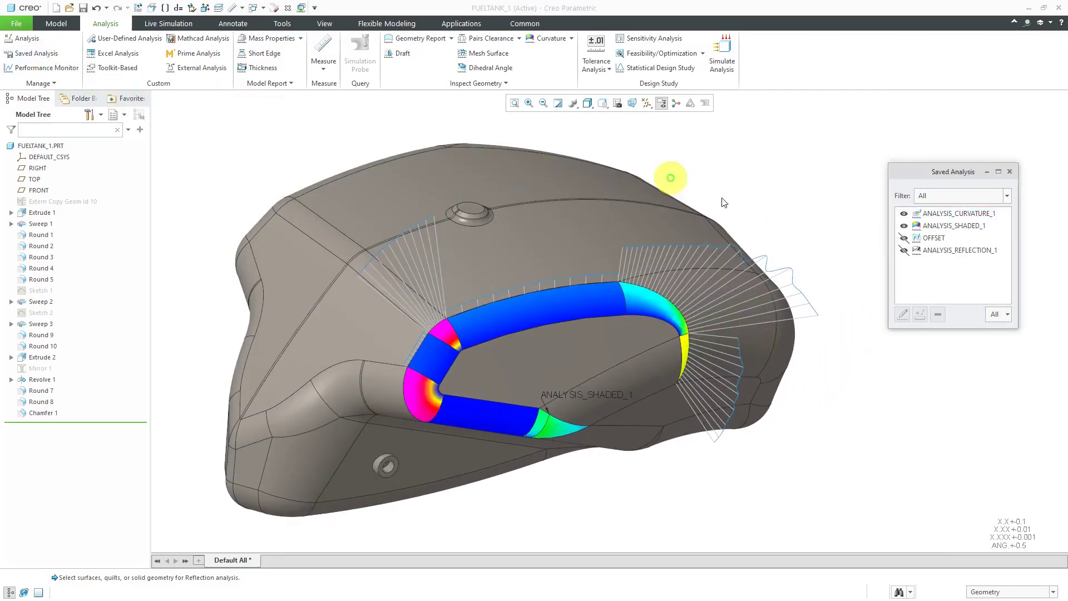
left_click(965, 214)
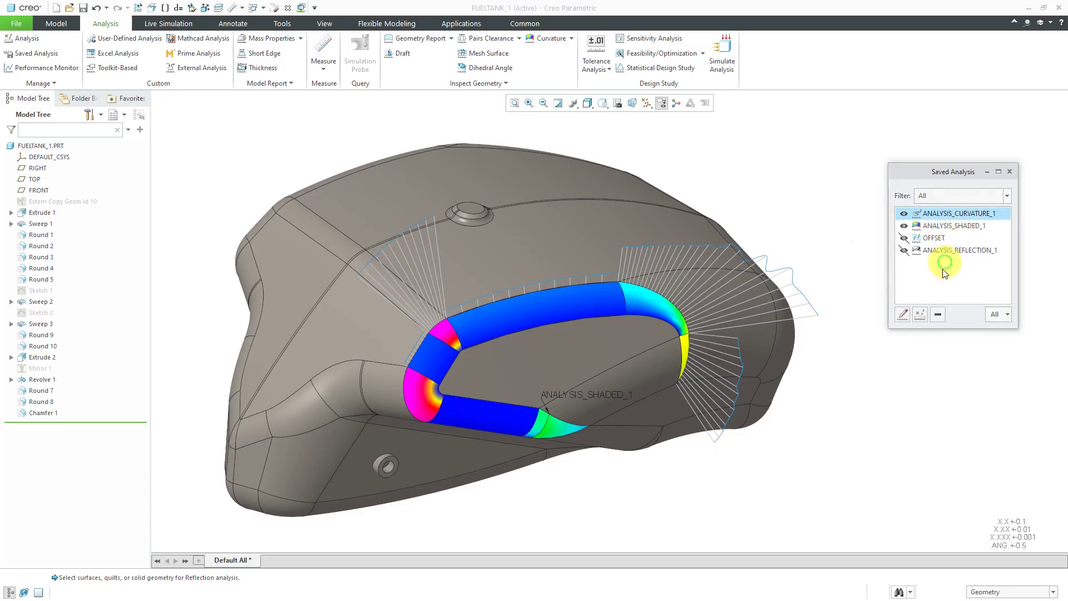
Redefine ANALYSIS_CURVATURE_1 with plot quality 55 for a denser comb and confirm.
left_click(901, 319)
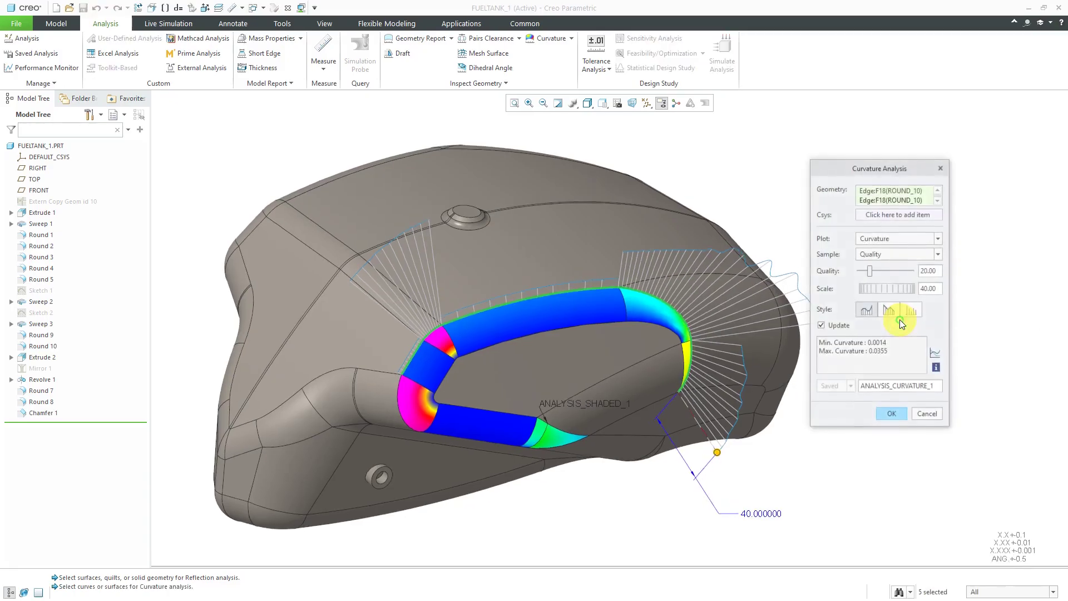
left_click_drag(885, 168, 934, 112)
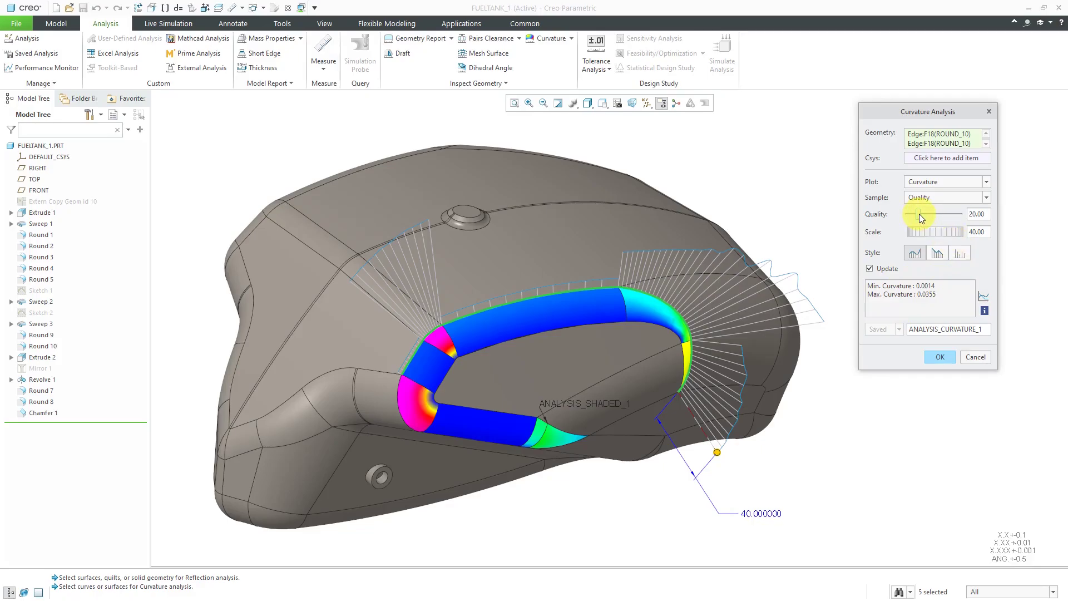
left_click_drag(923, 215, 937, 216)
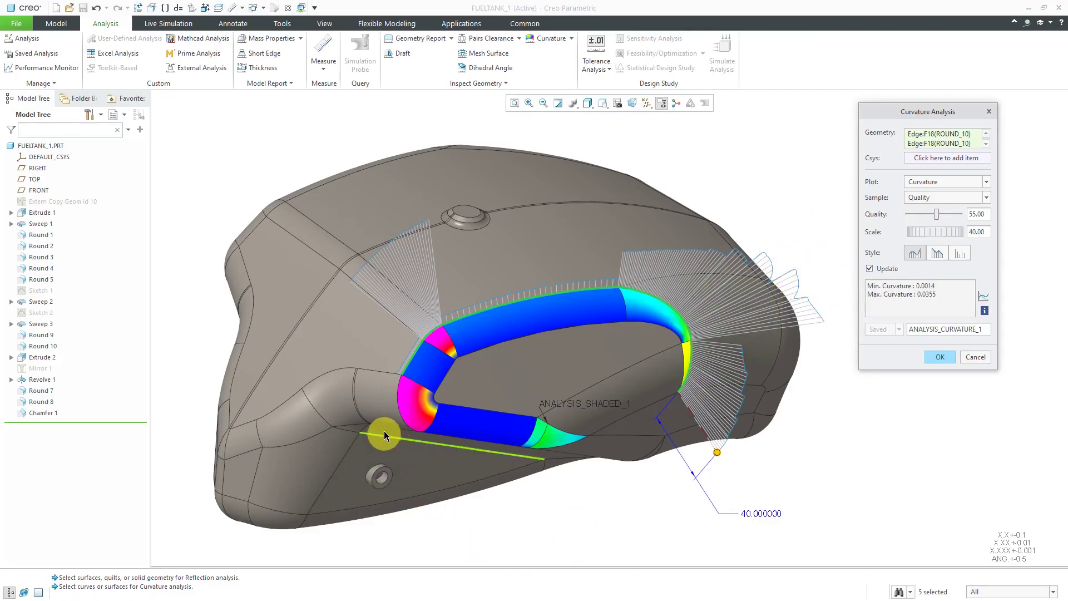
left_click(394, 395)
mouse_move(476, 458)
middle_mouse_down()
mouse_move(484, 465)
mouse_move(445, 445)
mouse_move(490, 437)
mouse_move(477, 441)
mouse_move(489, 453)
mouse_move(477, 452)
middle_mouse_up()
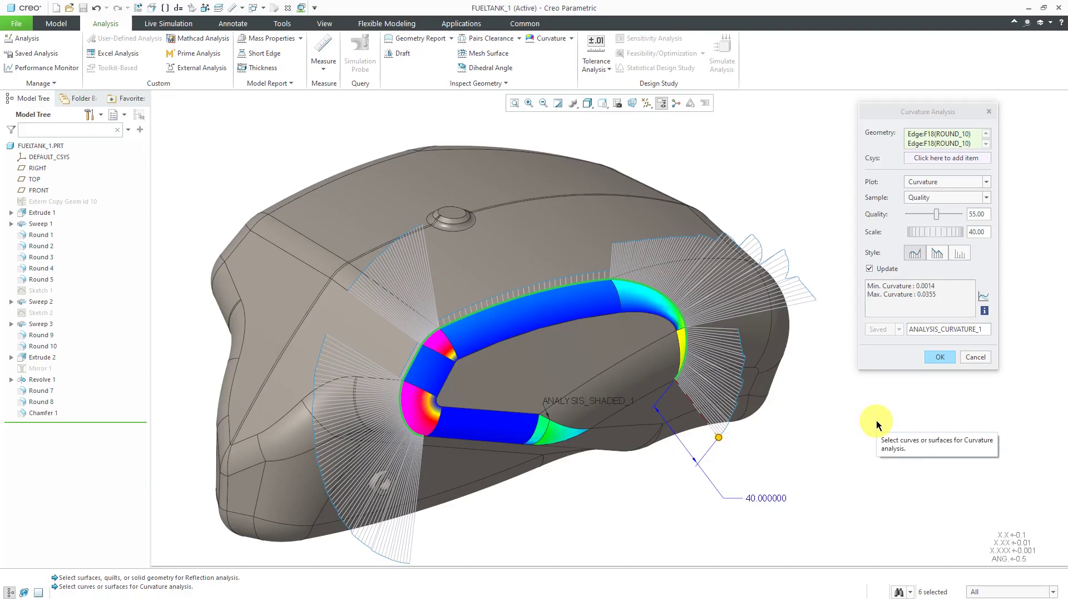
left_click(941, 359)
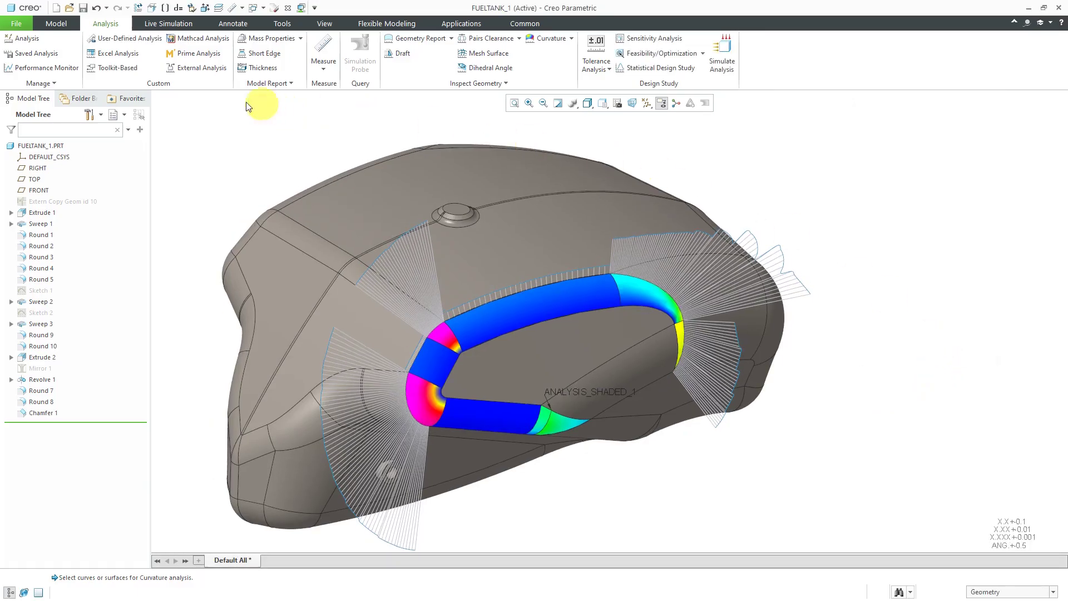
left_click(36, 53)
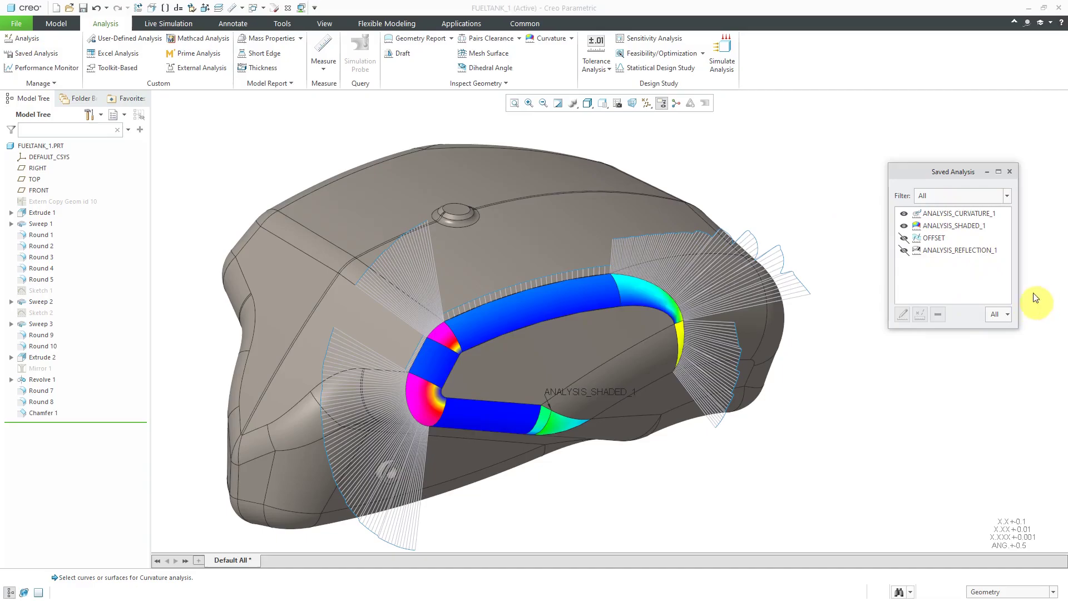
left_click(1010, 170)
scroll(830, 223, "down", 2)
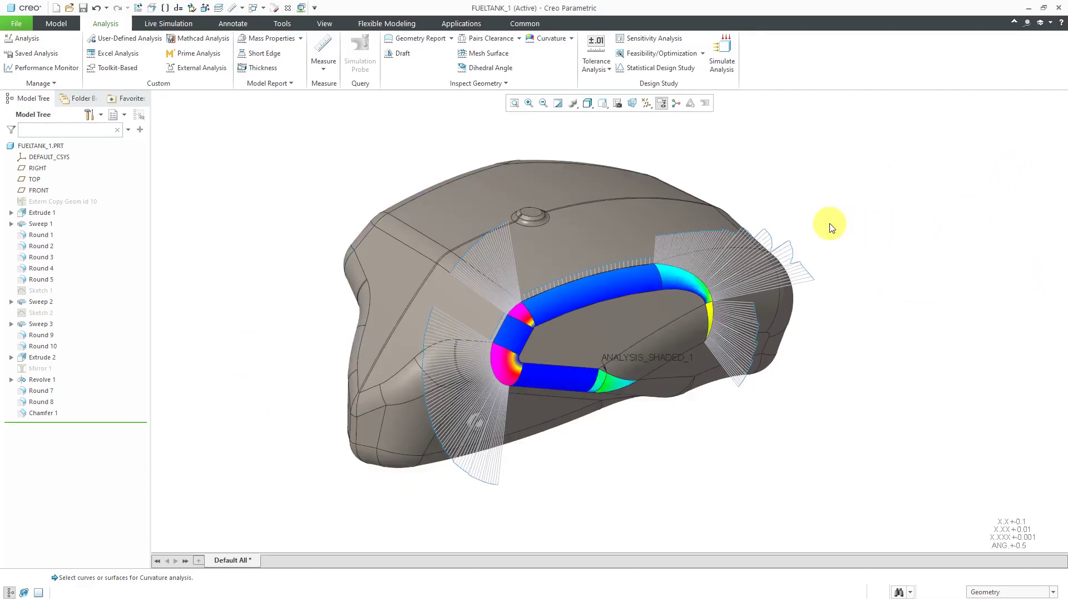
middle_click_drag(757, 237, 682, 271)
scroll(676, 239, "up", 3)
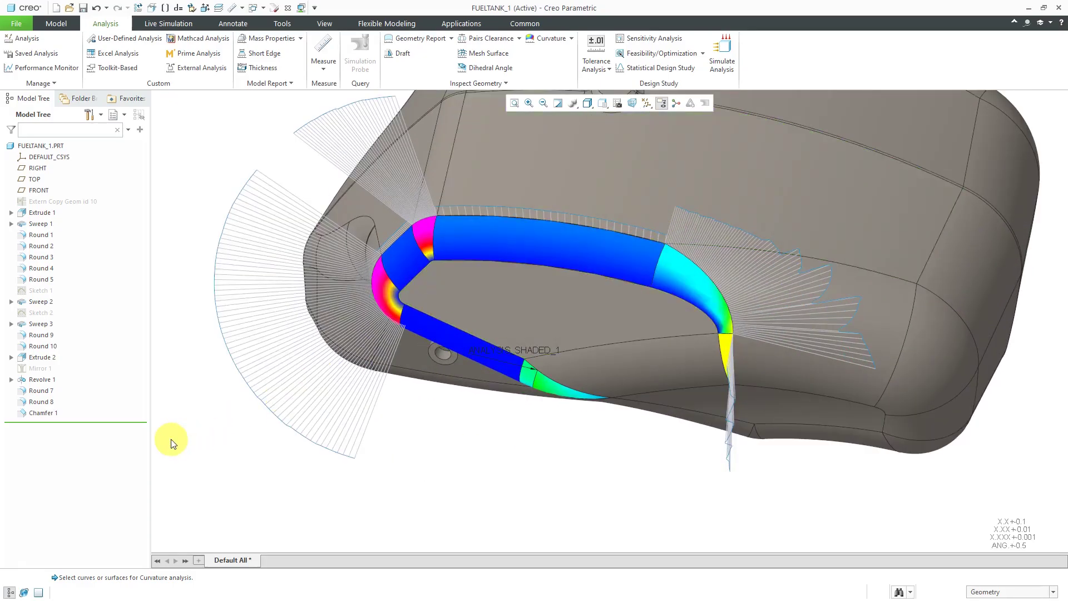
left_click(44, 345)
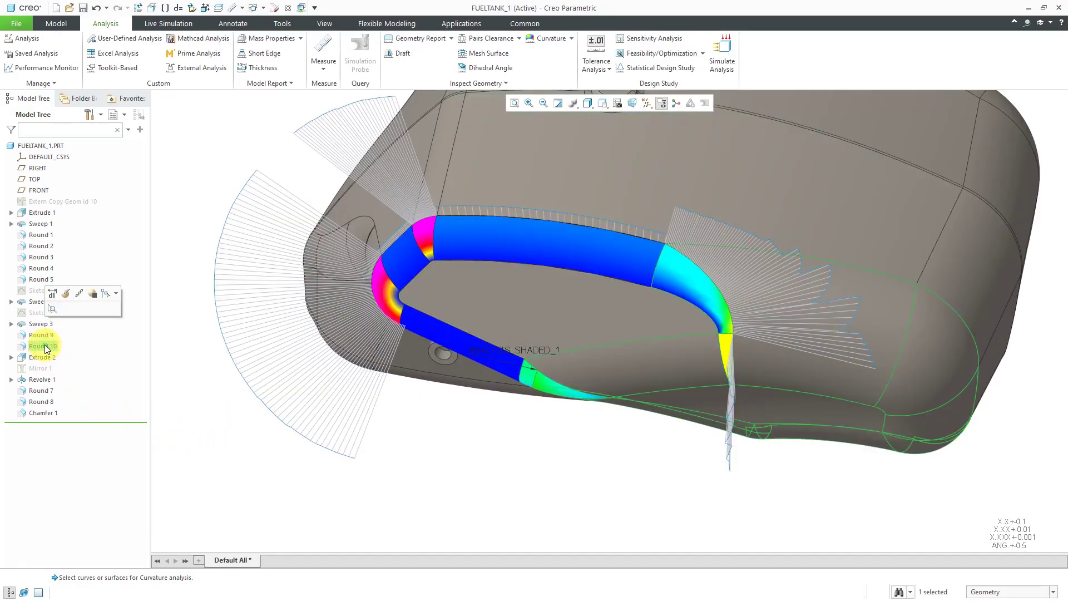
left_click(40, 335)
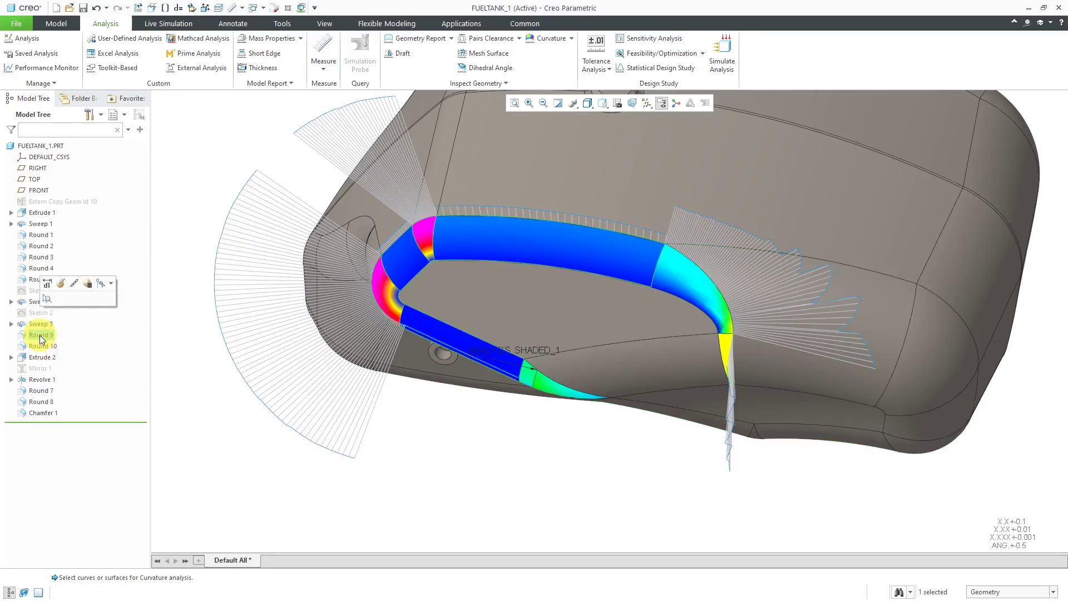
left_click(61, 284)
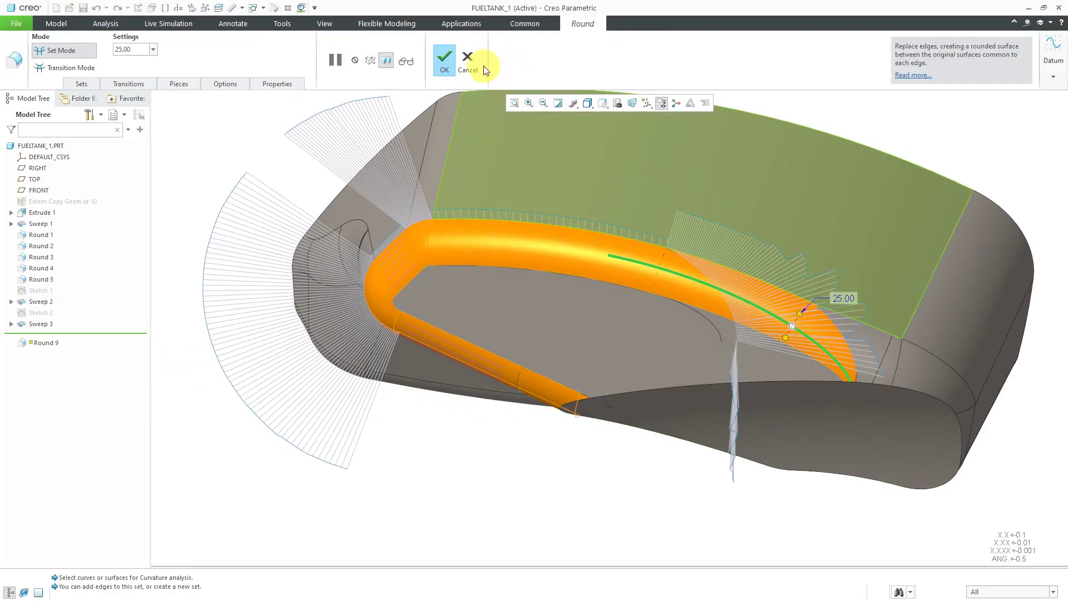
left_click(465, 66)
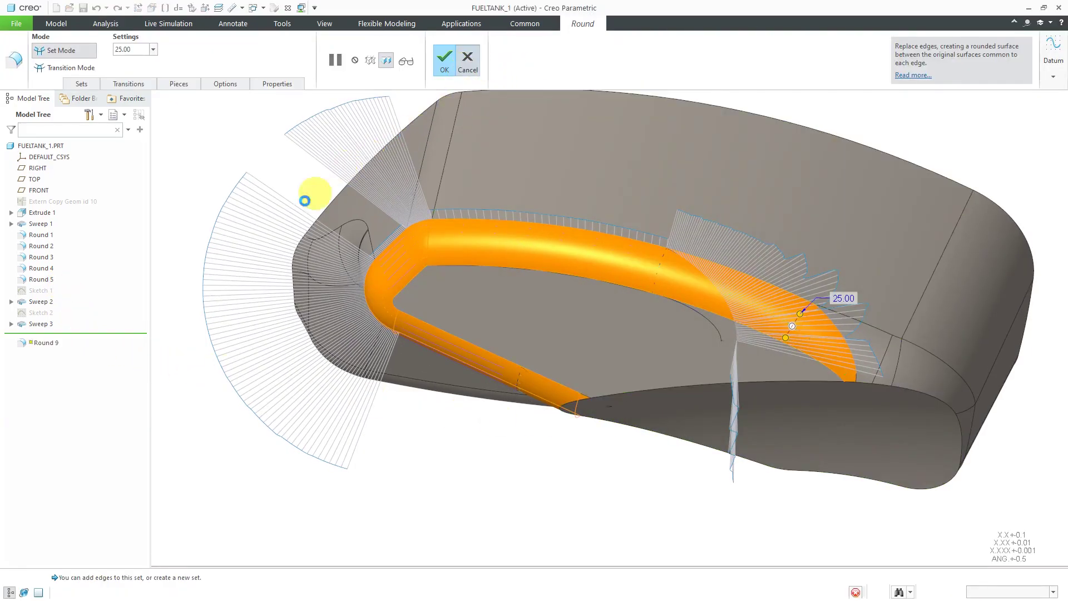
left_click(40, 346)
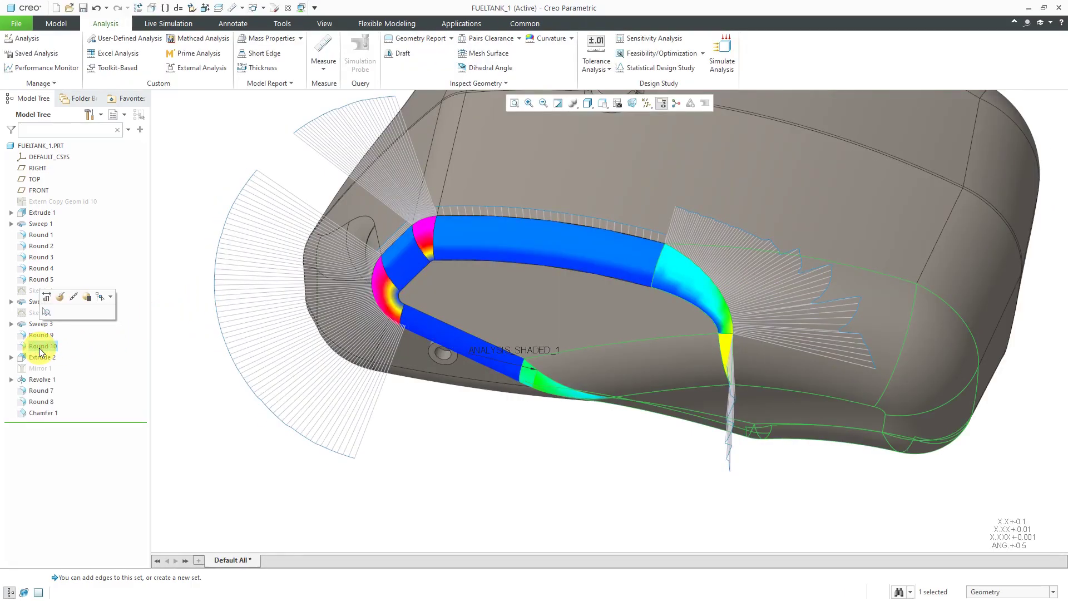
Change Round 10's radius from 50 to 40 and review the updated analyses.
left_click(62, 296)
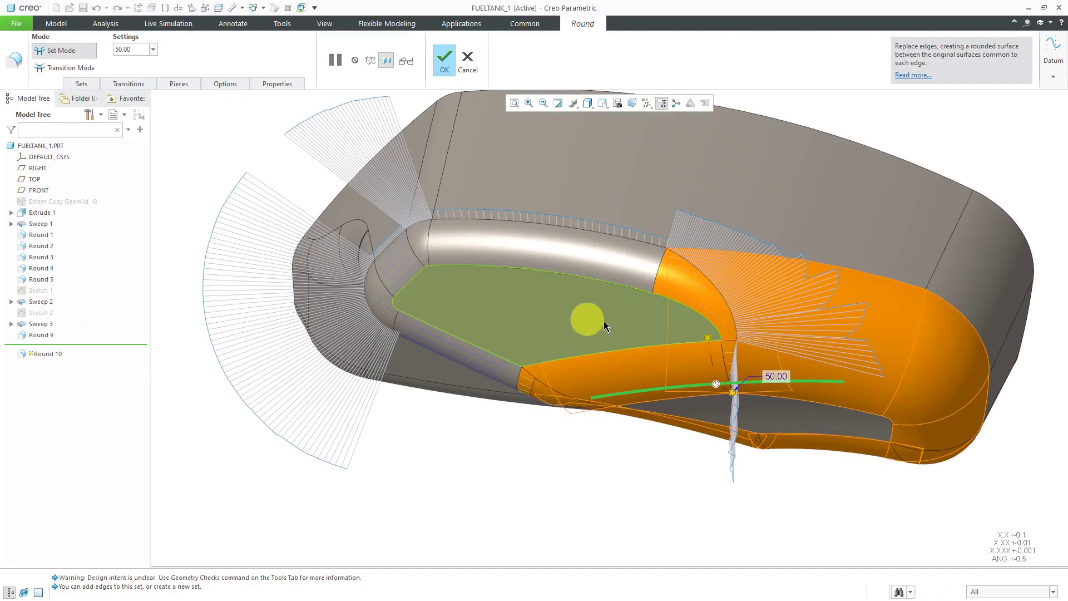
middle_click_drag(589, 317, 646, 310)
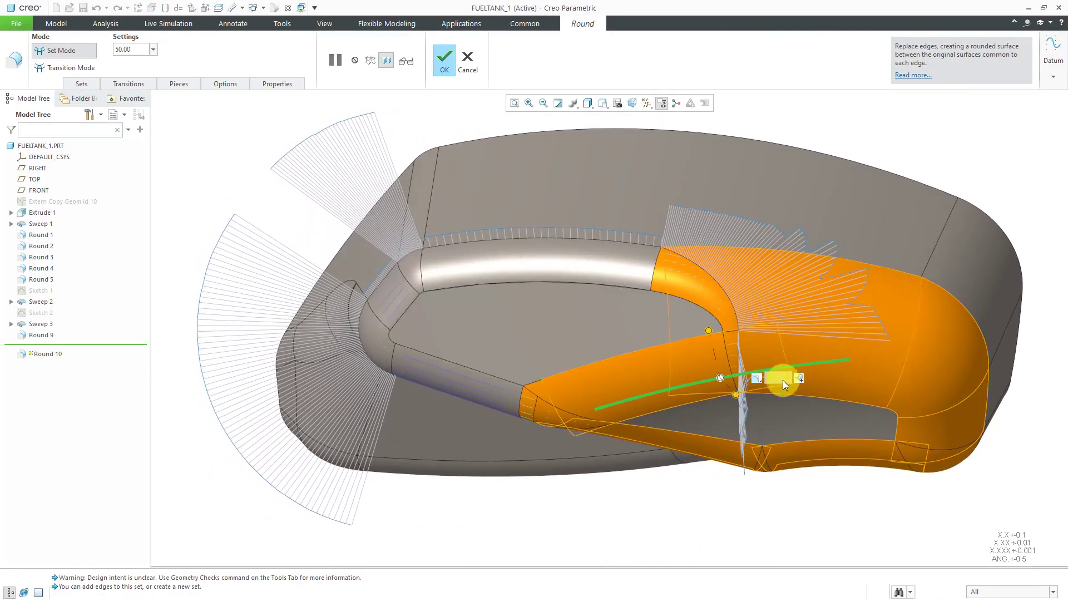
double_click(782, 377)
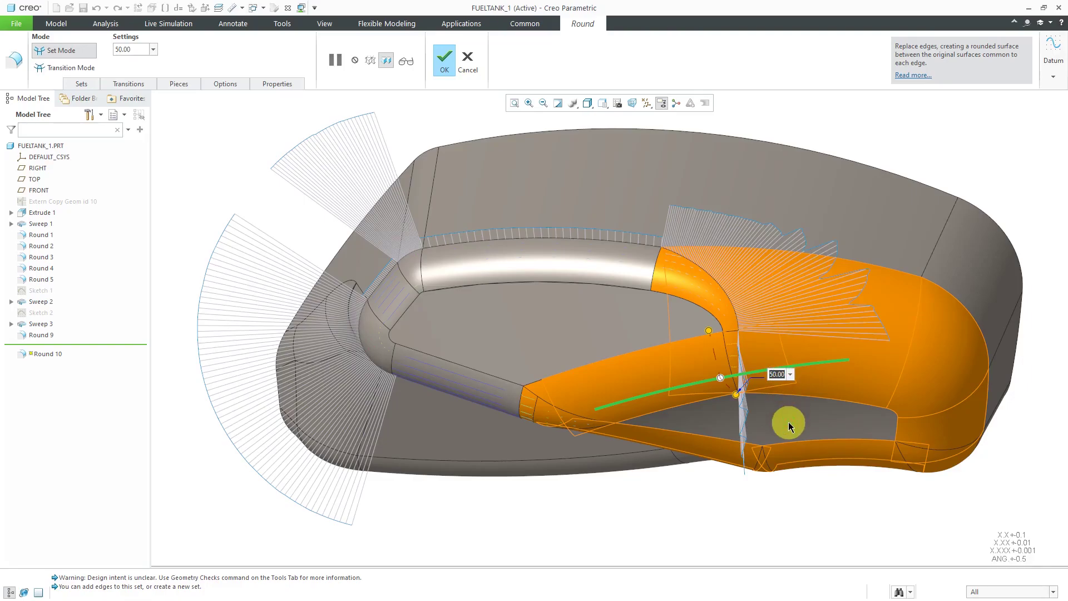
type("40")
left_click(788, 423)
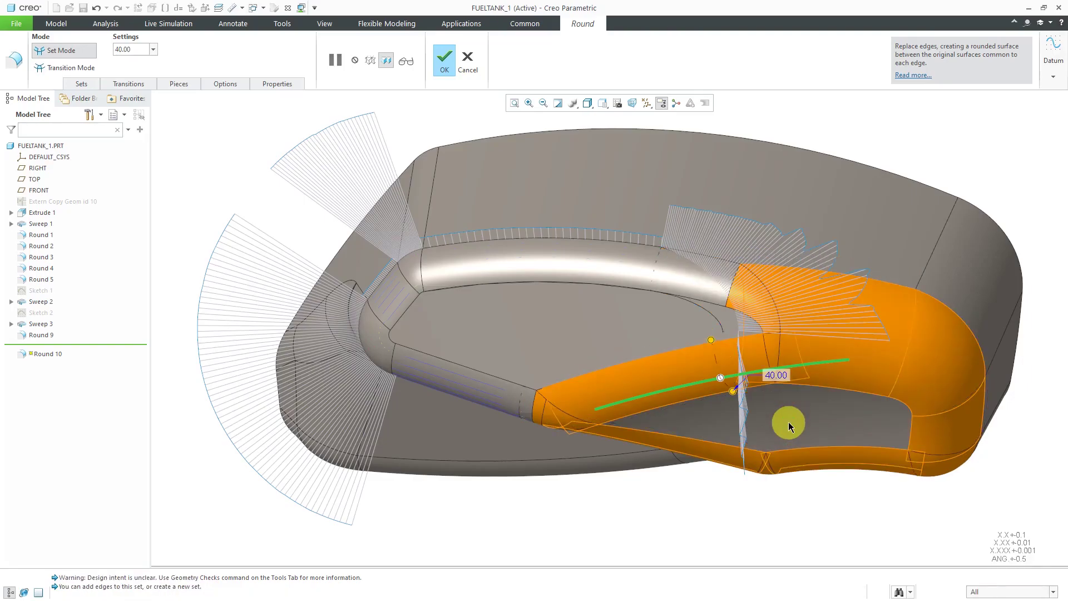
left_click(445, 70)
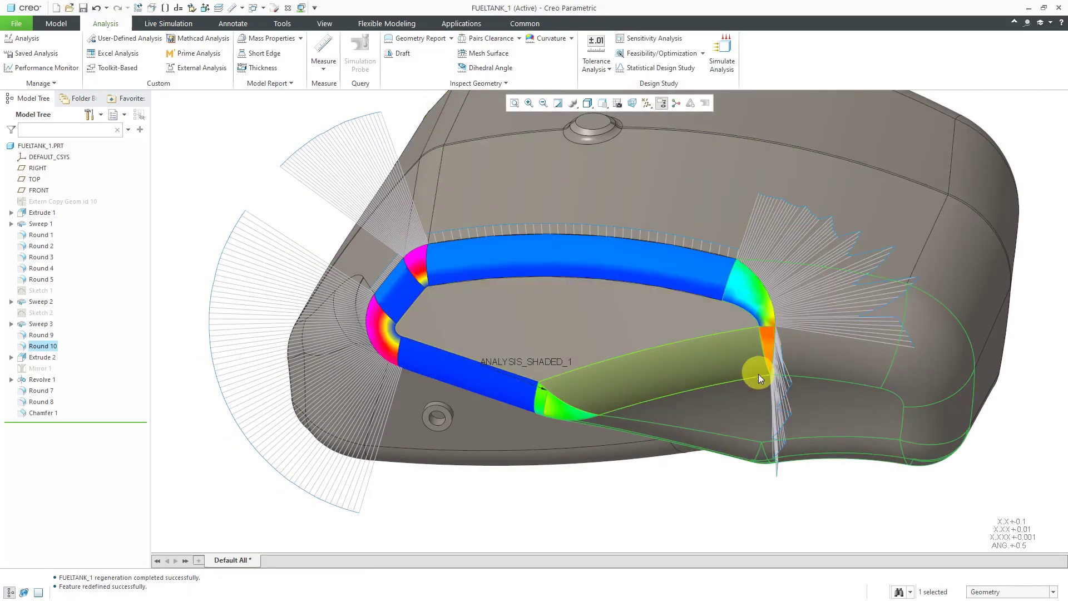
mouse_move(759, 374)
middle_mouse_down()
mouse_move(768, 353)
mouse_move(787, 352)
mouse_move(740, 362)
middle_mouse_up()
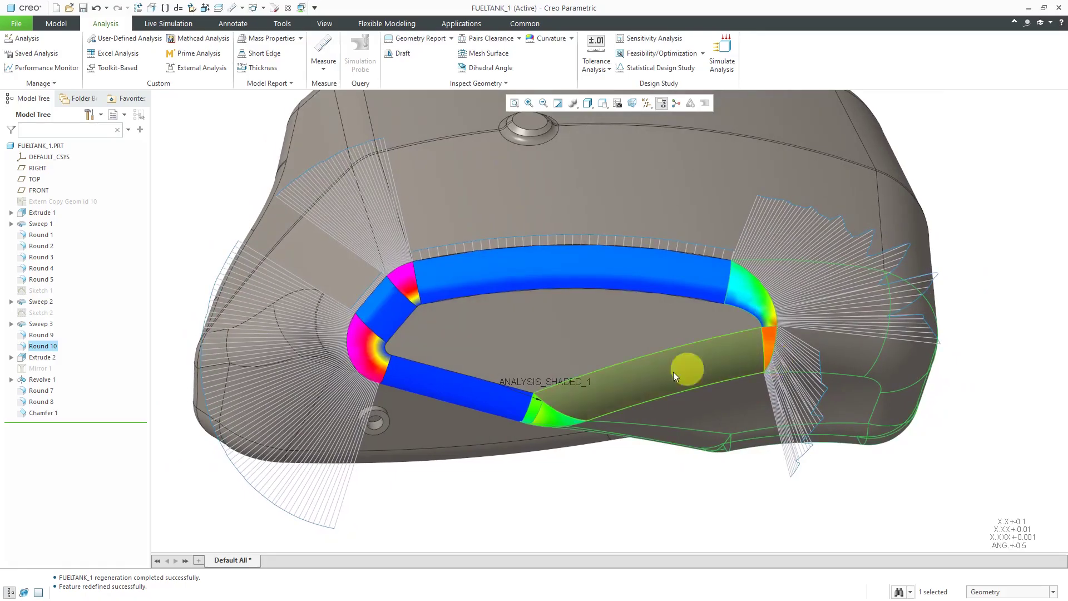
Redefine Round 10 with a 60 radius and inspect the enlarged round.
right_click(50, 349)
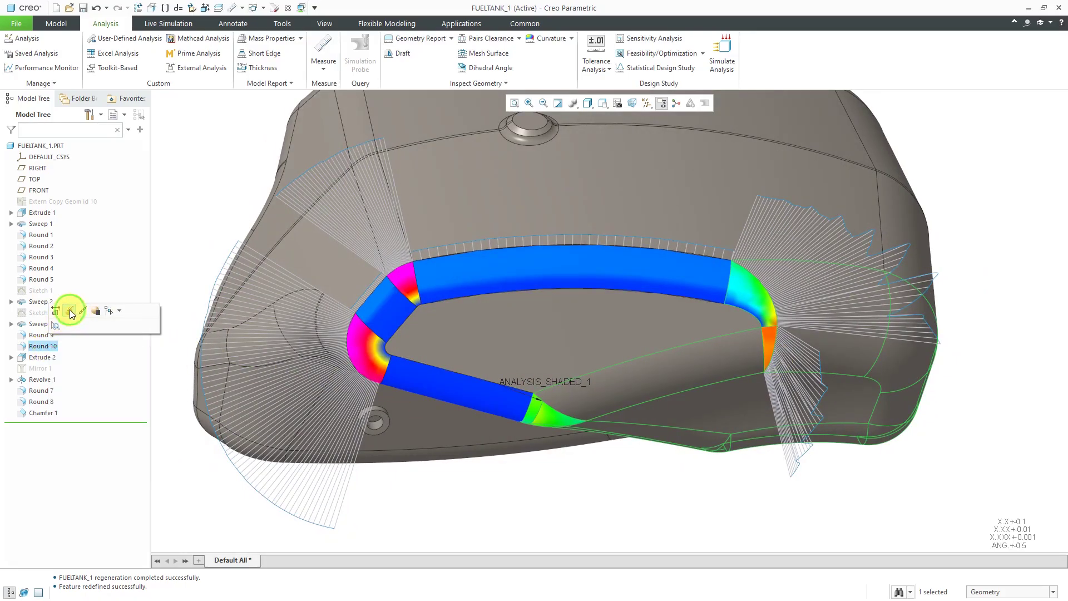
left_click(70, 311)
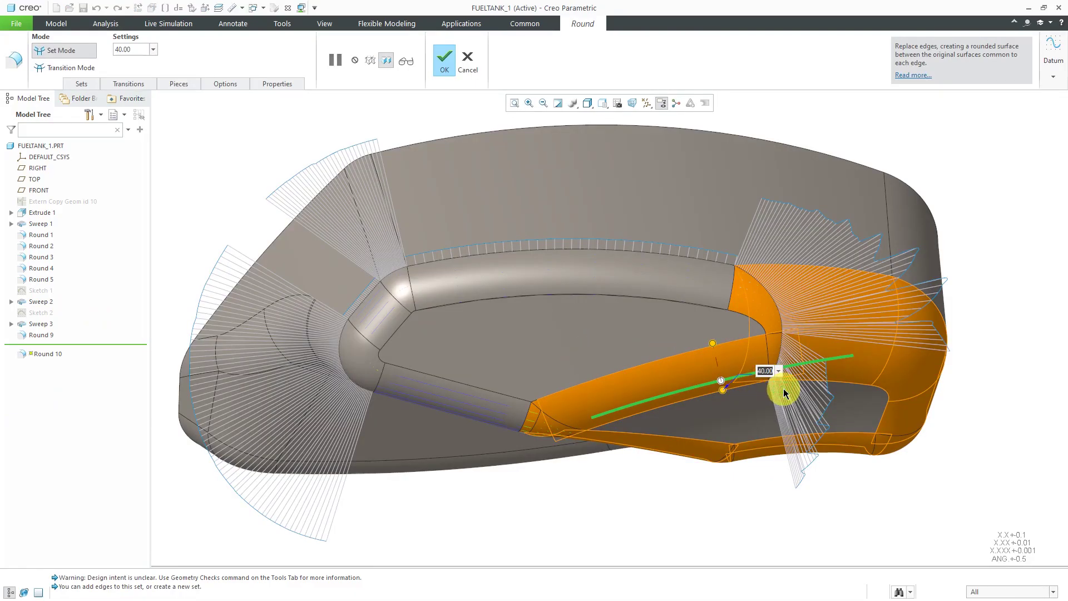
left_click(783, 388)
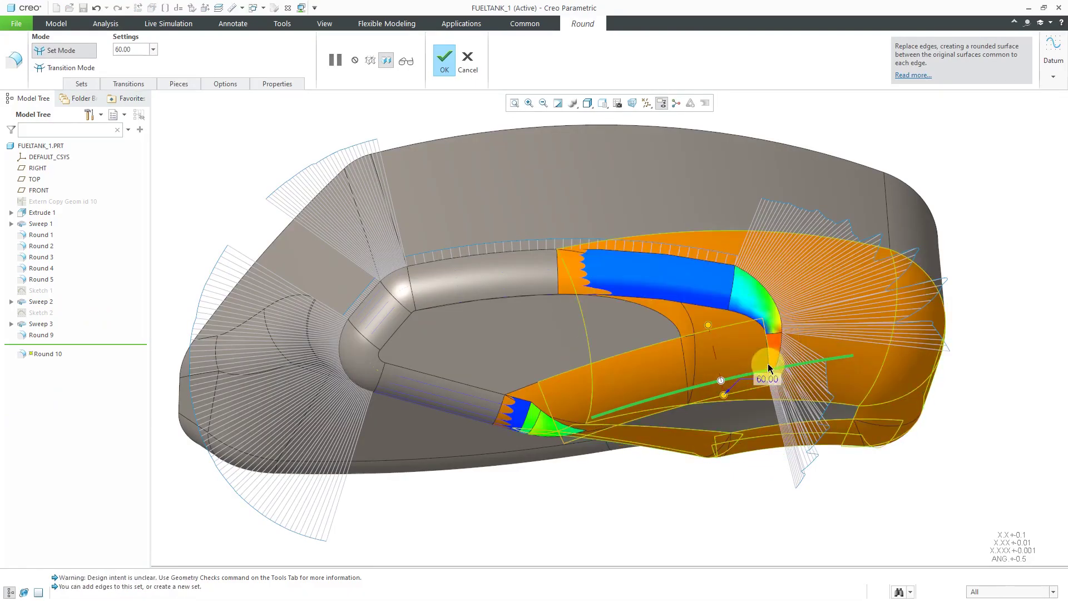
left_click(444, 60)
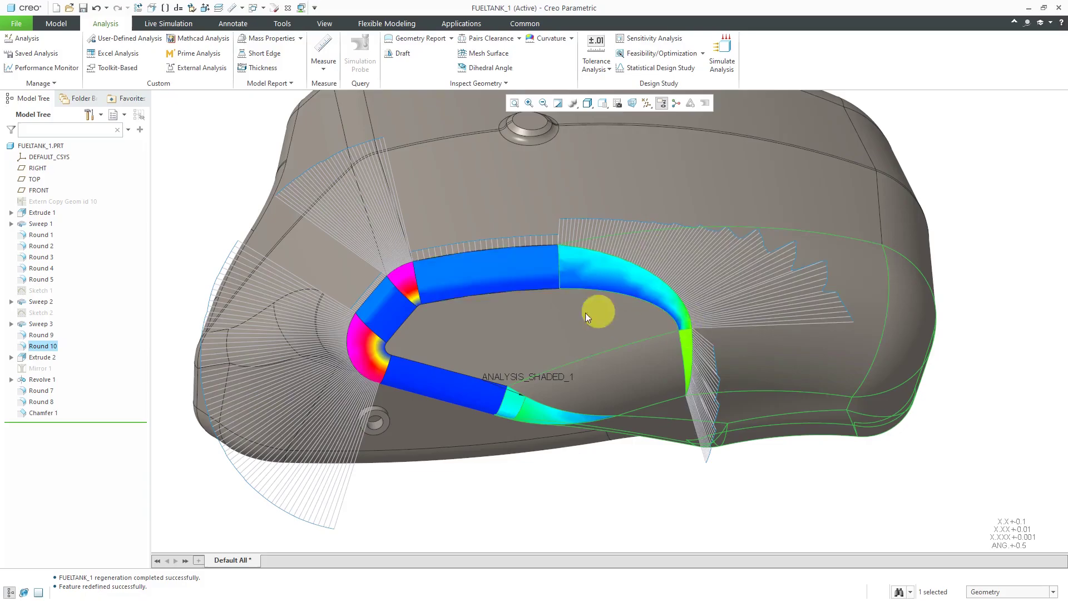
mouse_move(736, 401)
middle_mouse_down()
mouse_move(768, 367)
mouse_move(723, 382)
mouse_move(745, 364)
mouse_move(742, 373)
middle_mouse_up()
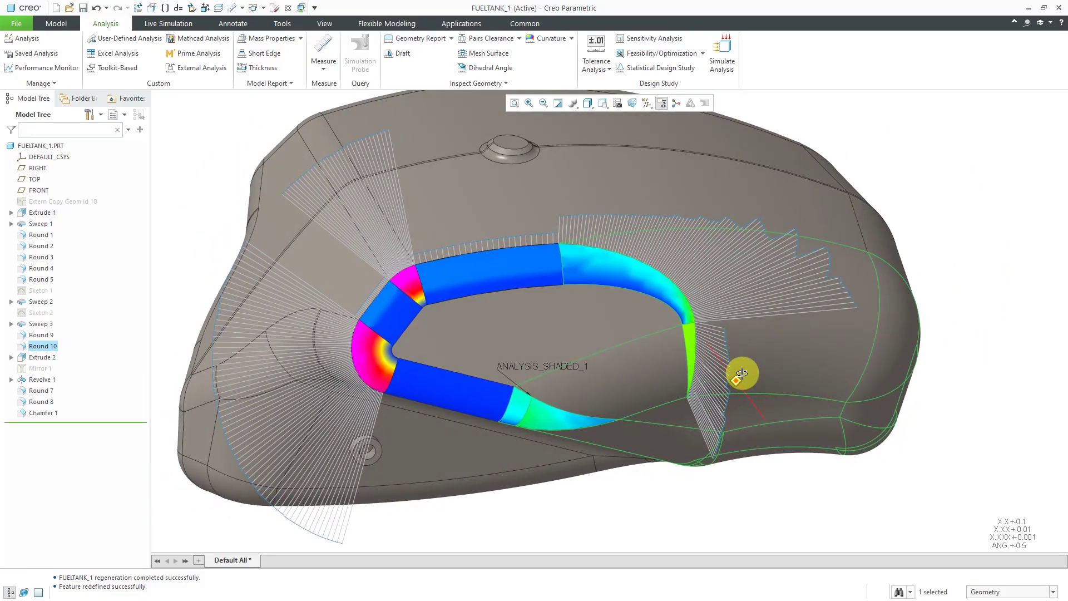
Hide the ANALYSIS_SHADED_1 and ANALYSIS_CURVATURE_1 saved analyses.
left_click(989, 351)
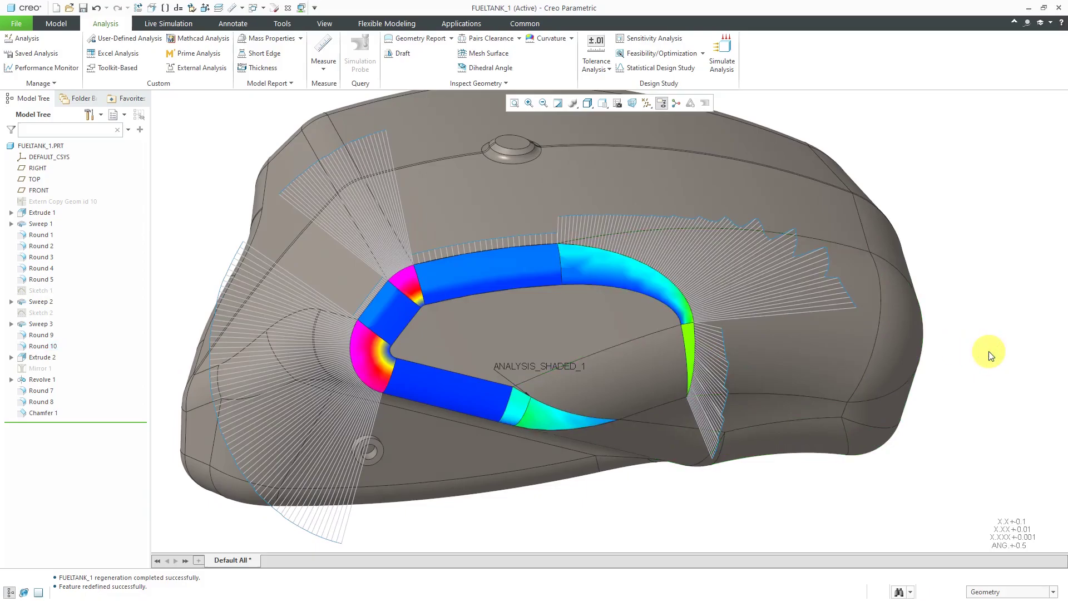
left_click(49, 58)
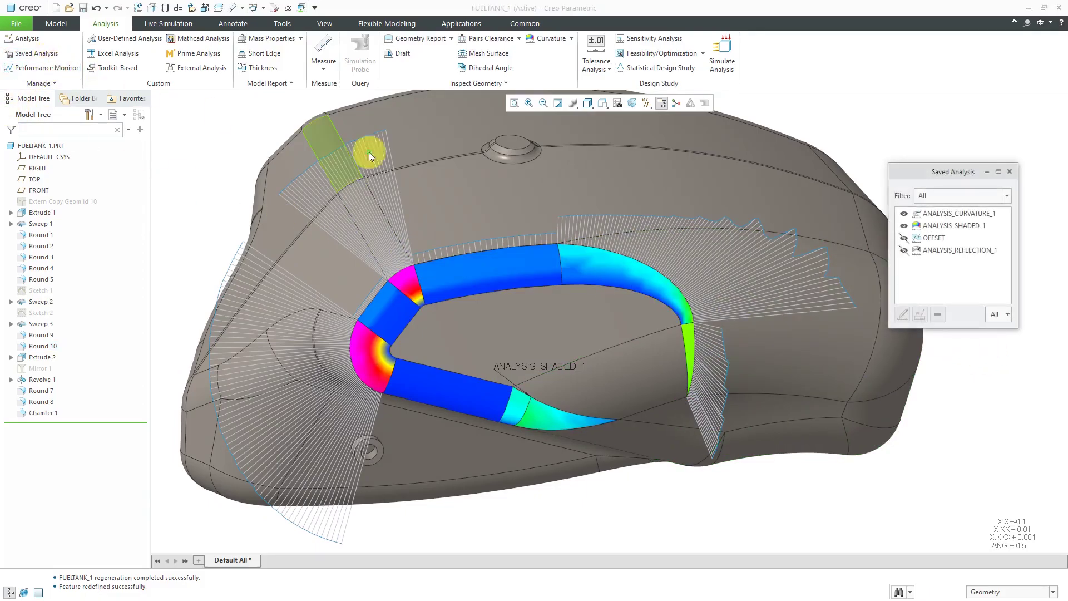
left_click(905, 226)
left_click(903, 215)
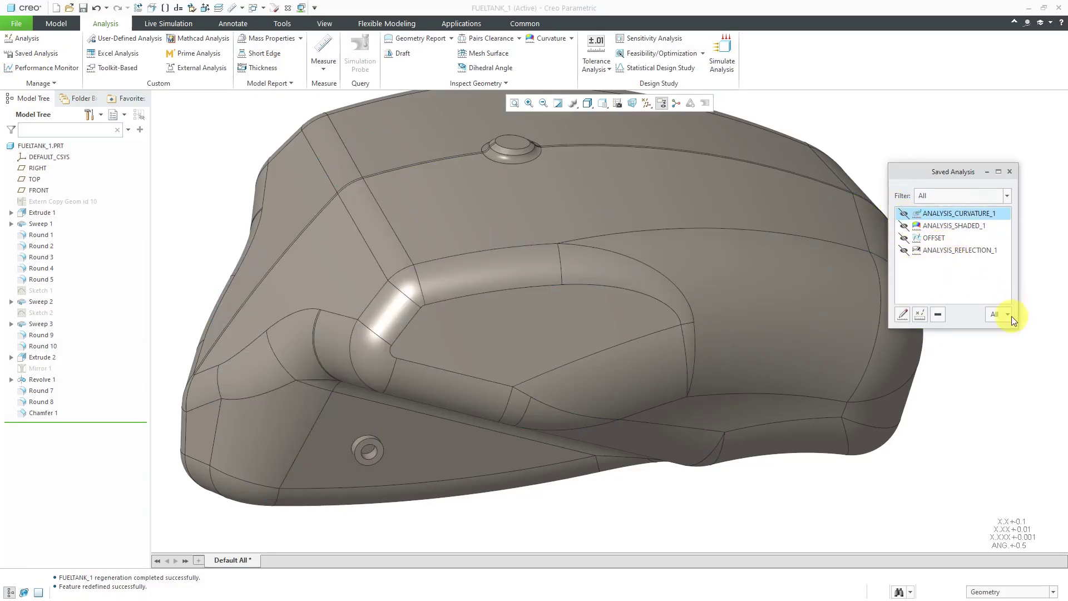
left_click(1009, 173)
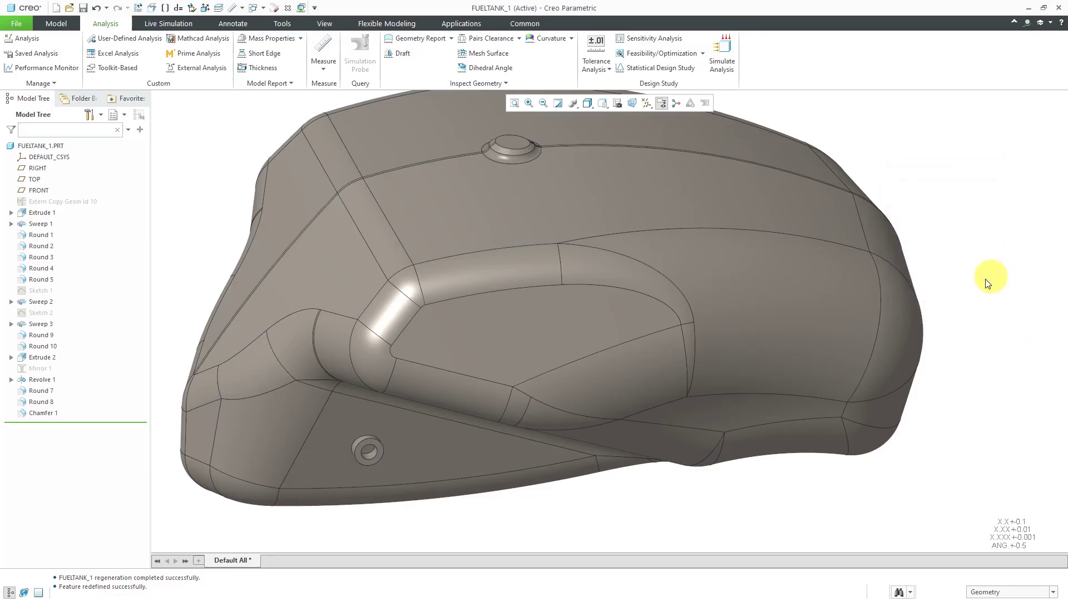